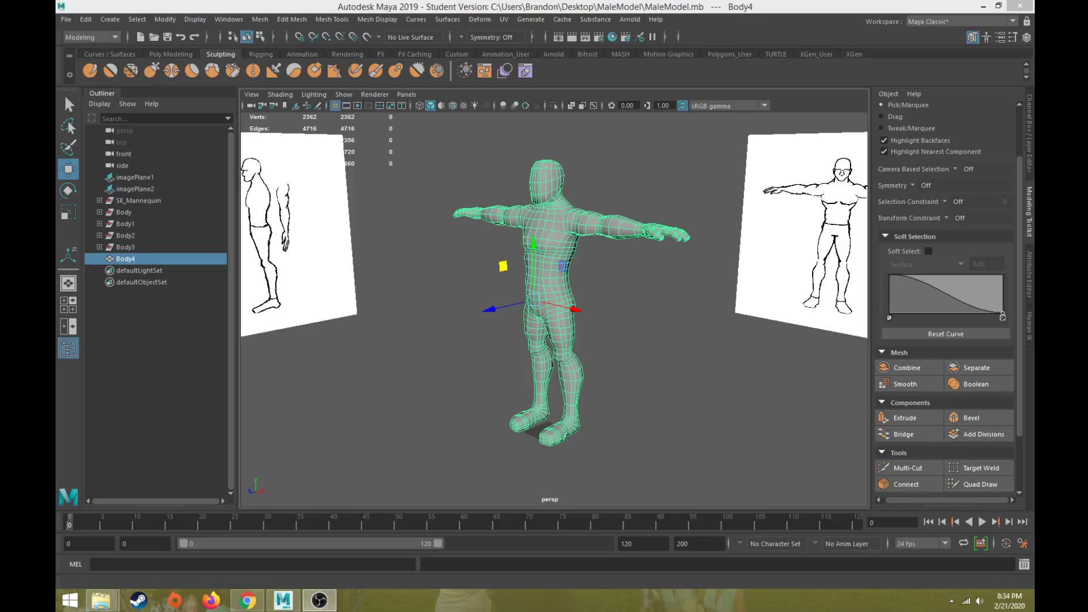
Step: Examine the mesh topology of the fingers, hand and forearm on the body model
middle_click_drag(538, 315, 505, 347, "alt")
left_click_drag(507, 347, 498, 356, "alt")
right_click_drag(499, 356, 503, 377, "alt")
middle_click_drag(503, 377, 464, 289, "alt")
scroll(464, 288, "up", 3)
left_click_drag(463, 288, 476, 281, "alt")
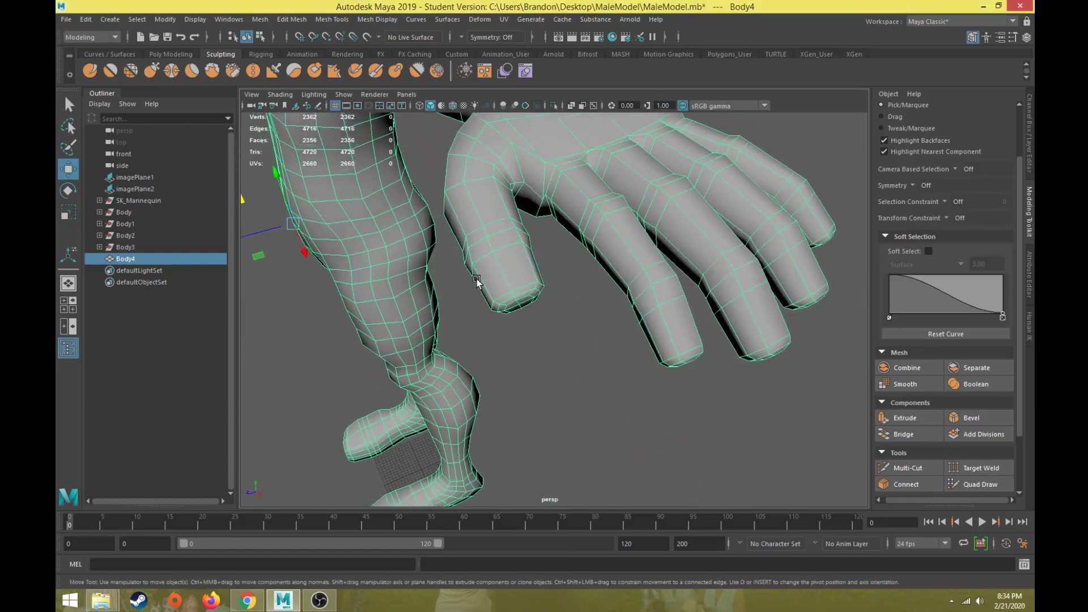
left_click_drag(668, 355, 646, 371, "alt")
right_click_drag(646, 371, 629, 306, "alt")
scroll(629, 306, "down", 3)
left_click_drag(623, 301, 666, 318, "alt")
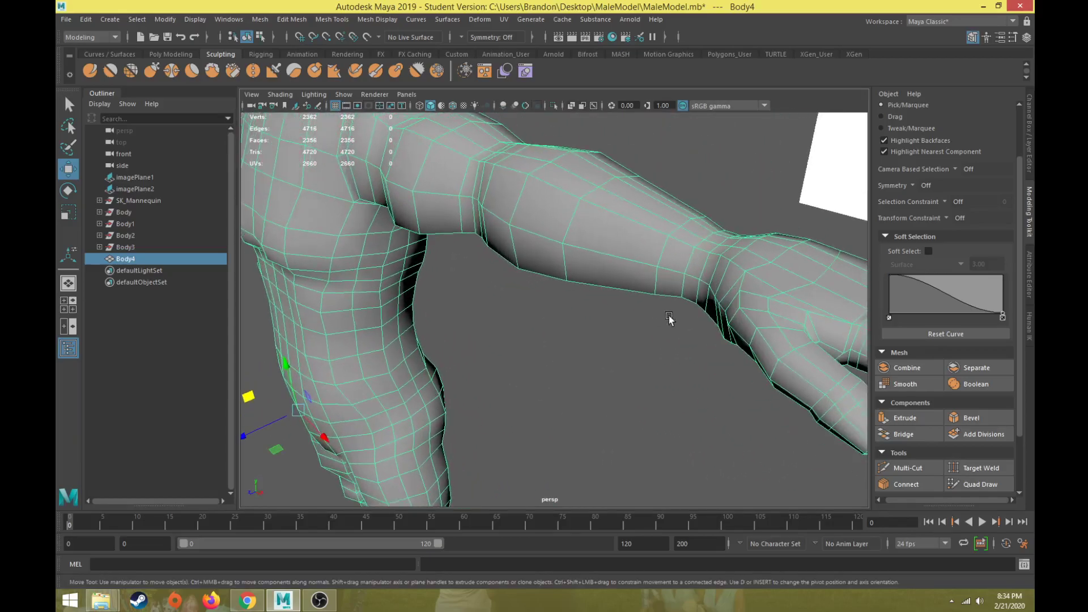
left_click_drag(506, 311, 518, 334, "alt")
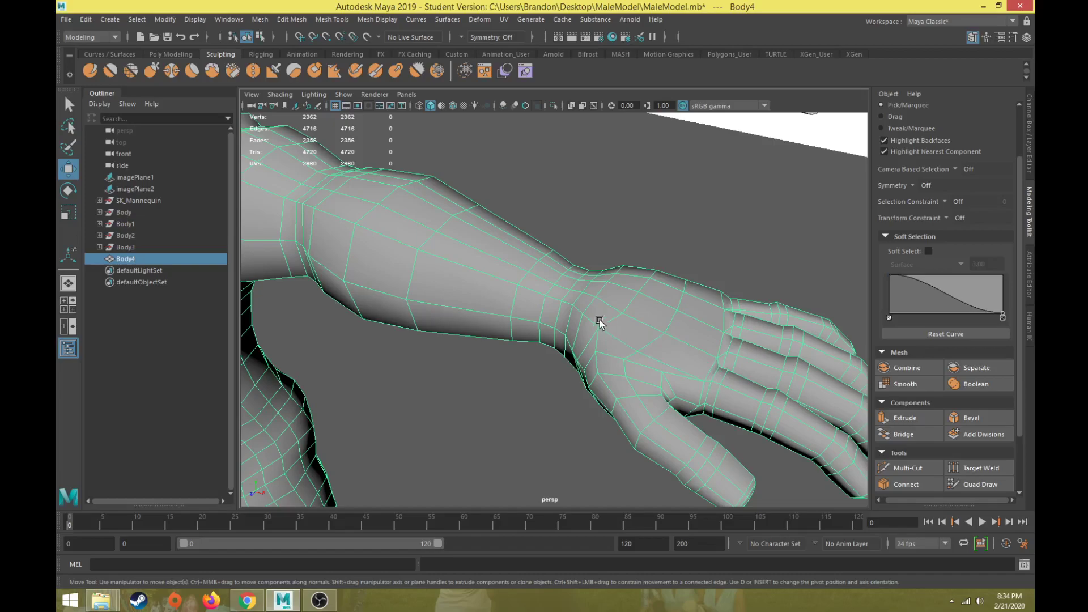
scroll(447, 257, "down", 5)
left_click_drag(461, 306, 408, 323, "alt")
scroll(416, 324, "up", 5)
scroll(538, 272, "down", 3)
Step: Switch Body4 to edge selection and set the symmetry to Object X
right_click_drag(490, 291, 476, 320)
left_click_drag(468, 328, 801, 240, "alt")
left_click(912, 185)
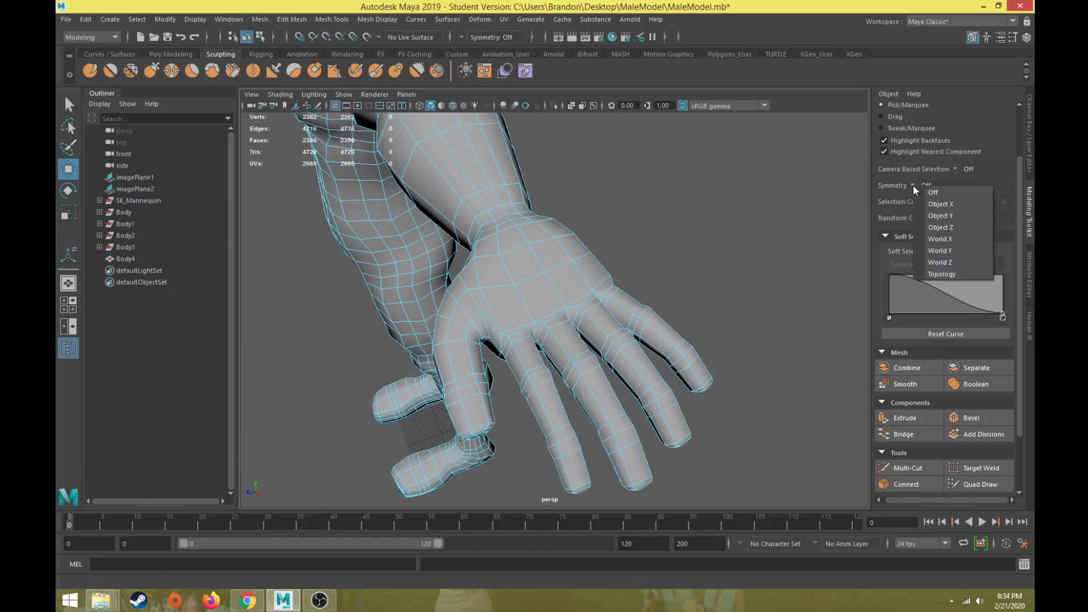
left_click(935, 207)
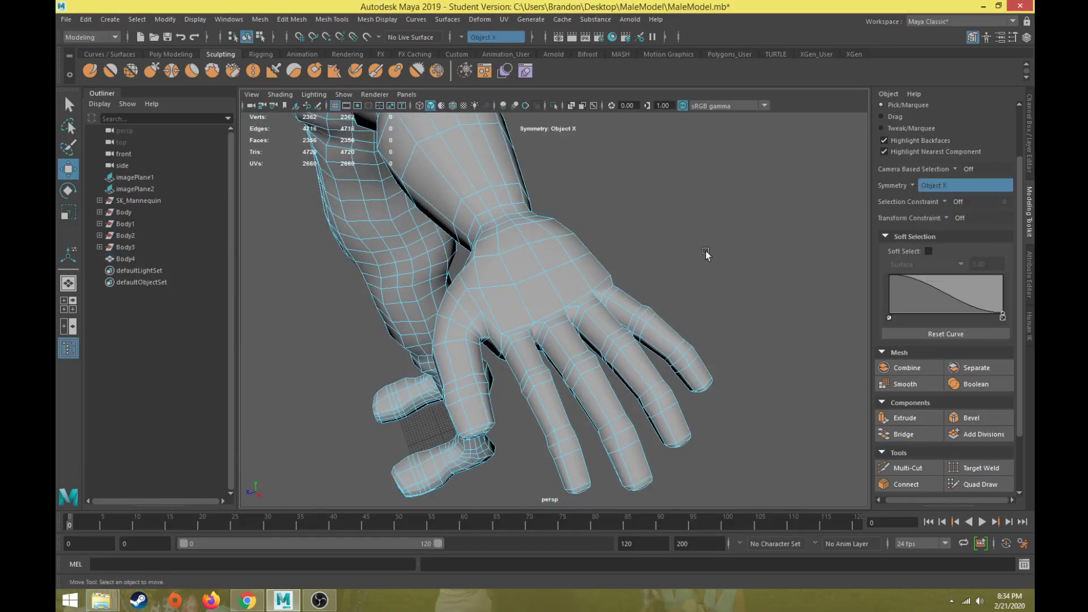
Step: Select the edge rings running along the index finger's length on its upper side and underside, including the fingertip edges
left_click(516, 330)
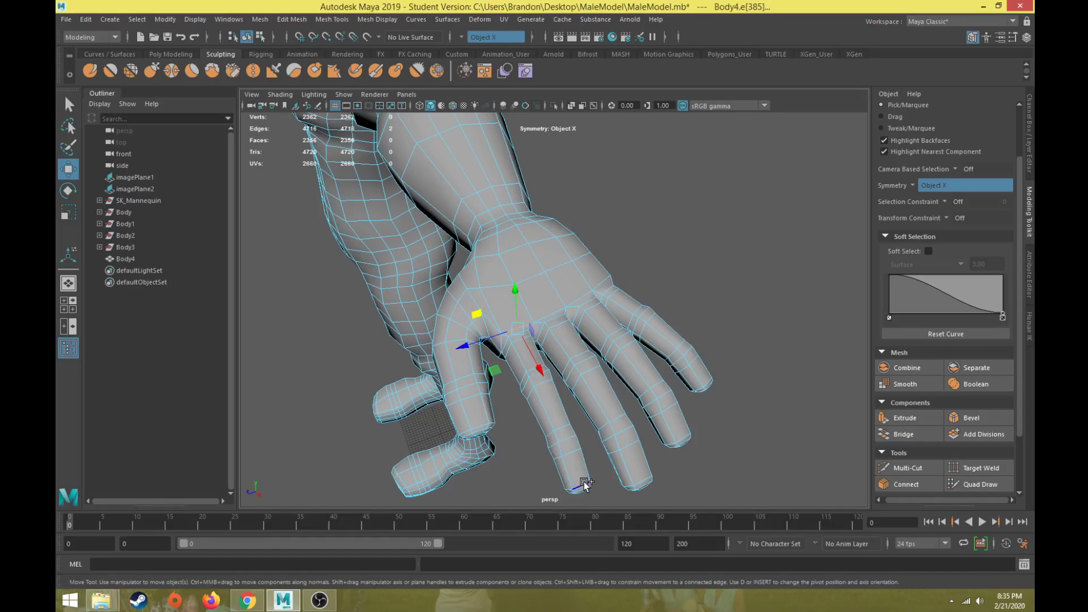
scroll(583, 484, "down", 8)
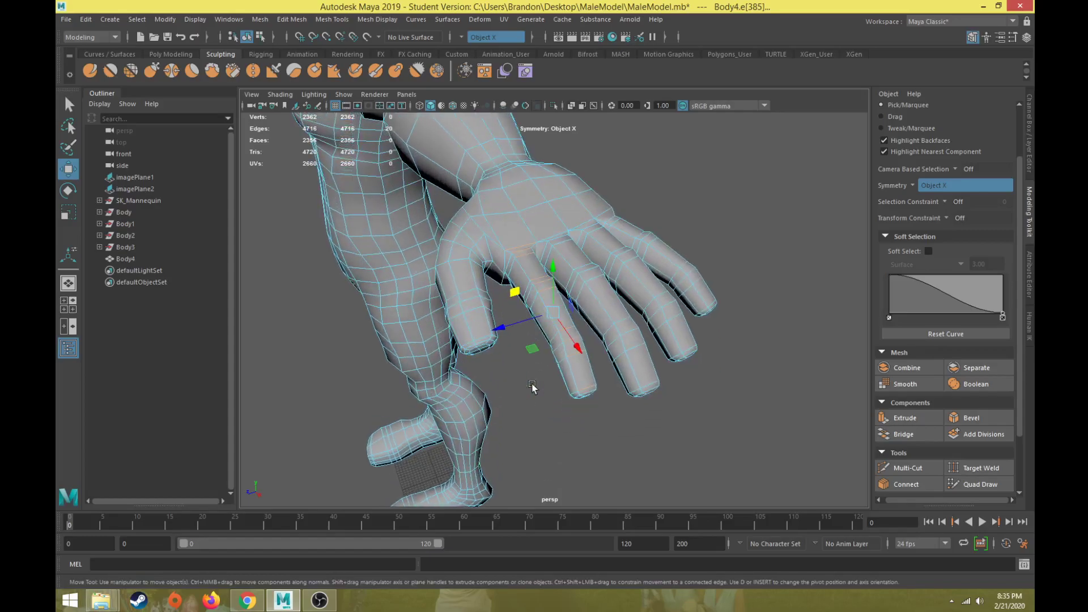
scroll(575, 441, "up", 10)
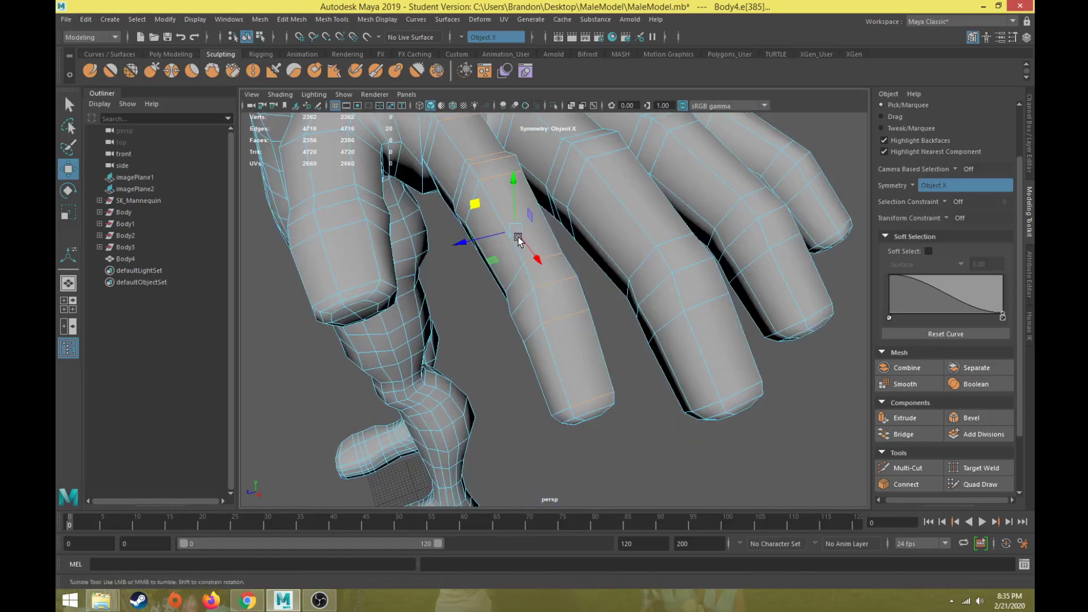
left_click_drag(517, 244, 572, 187, "alt")
left_click(676, 386, "shift")
left_click_drag(676, 385, 517, 416, "alt")
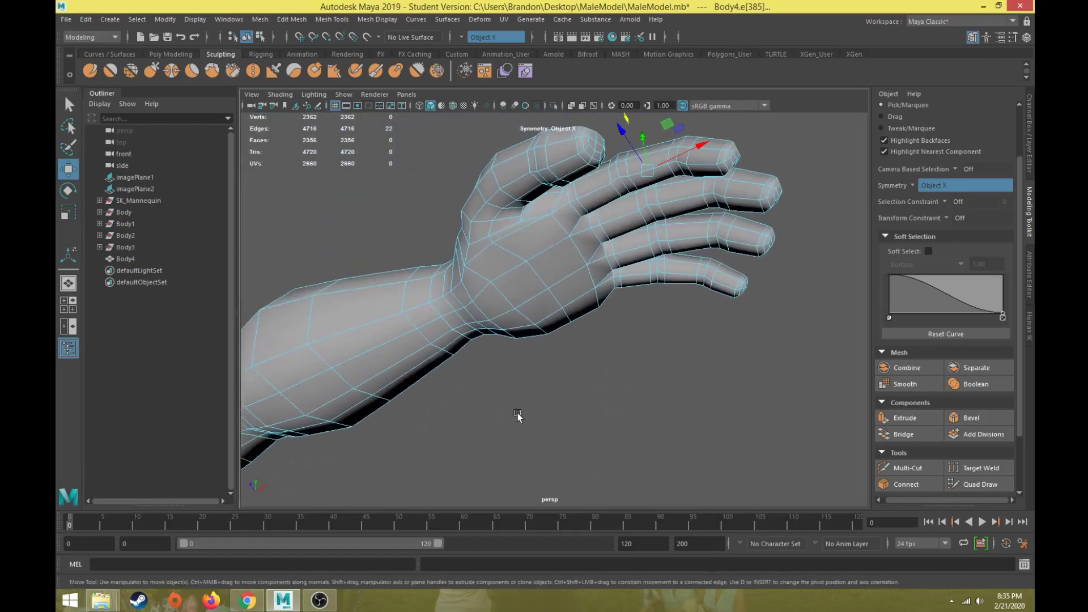
double_click(560, 223, "shift")
left_click_drag(582, 202, 464, 193, "alt")
key("4")
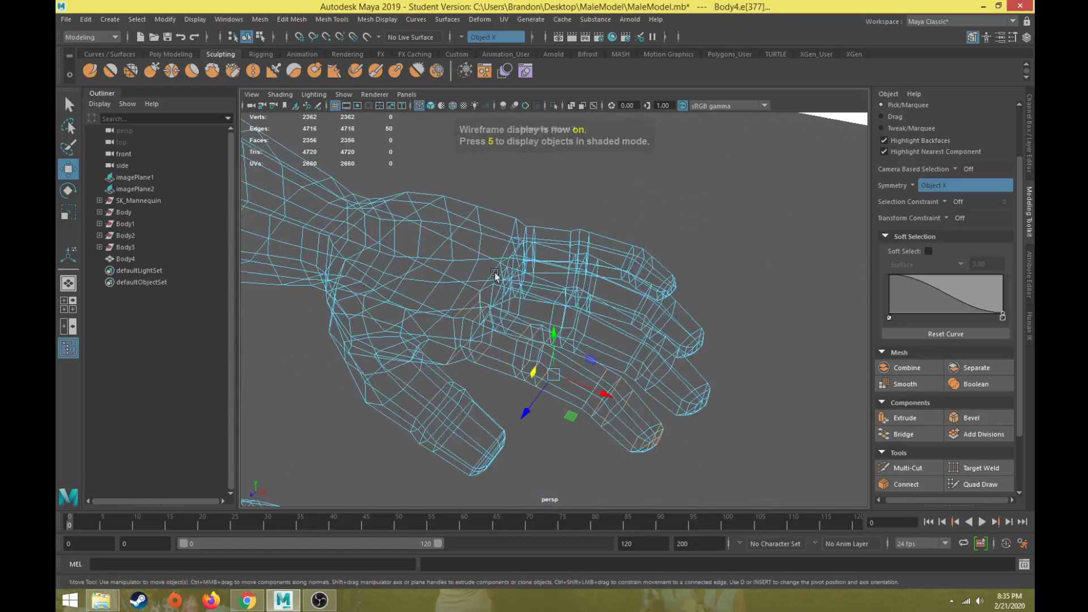
key("5")
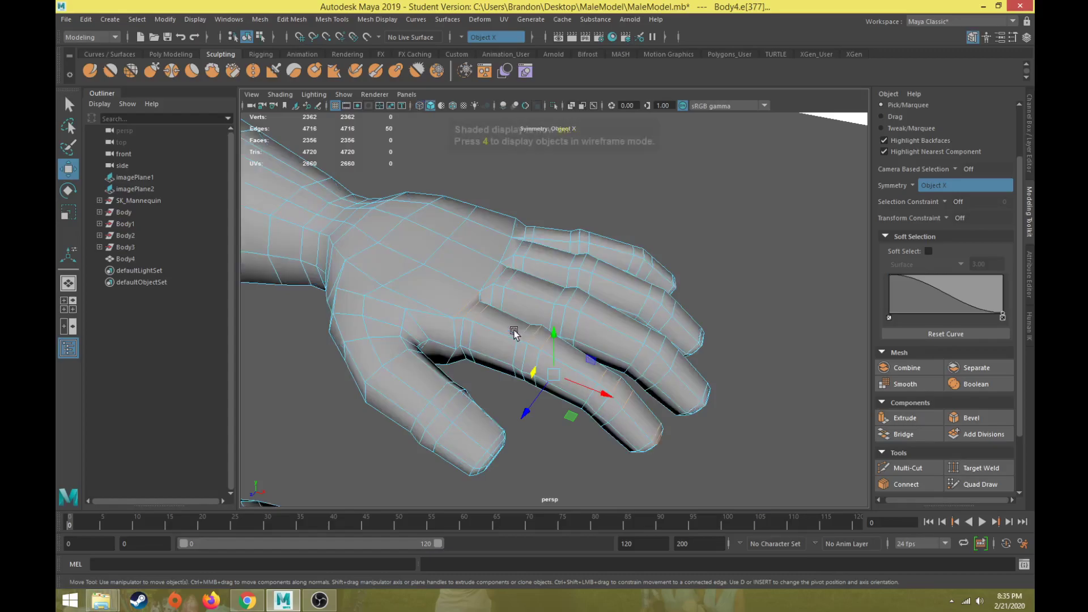
left_click_drag(514, 333, 488, 323, "alt")
Step: Add the matching lengthwise edge rings of the middle, ring and little fingers to the selection, on both upper side and underside
double_click(665, 435, "shift")
left_click_drag(664, 435, 533, 253, "alt")
double_click(468, 218, "shift")
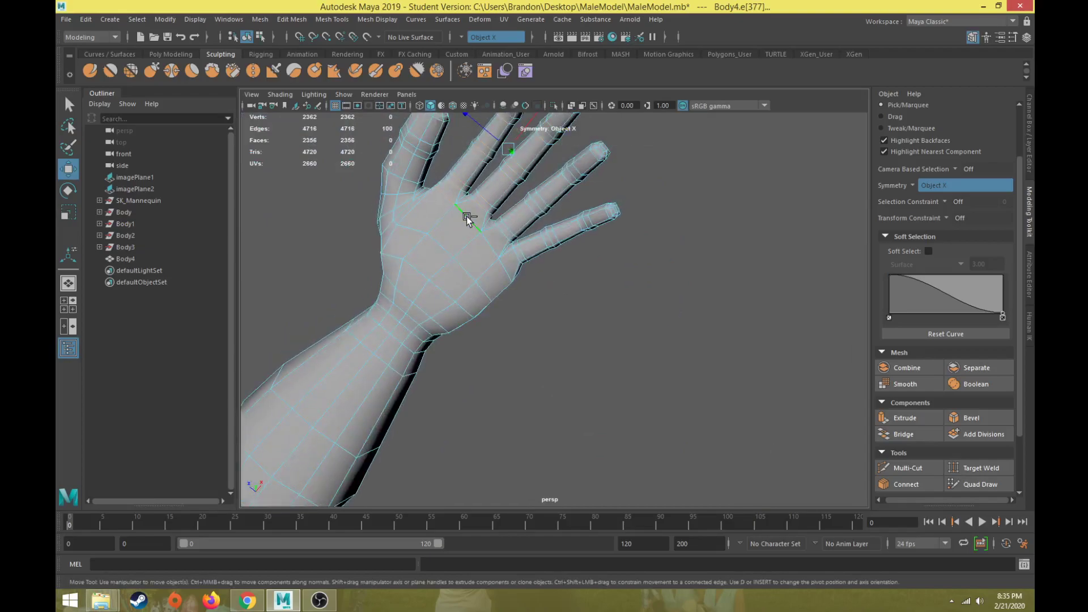
double_click(595, 158, "shift")
left_click_drag(595, 158, 461, 237, "alt")
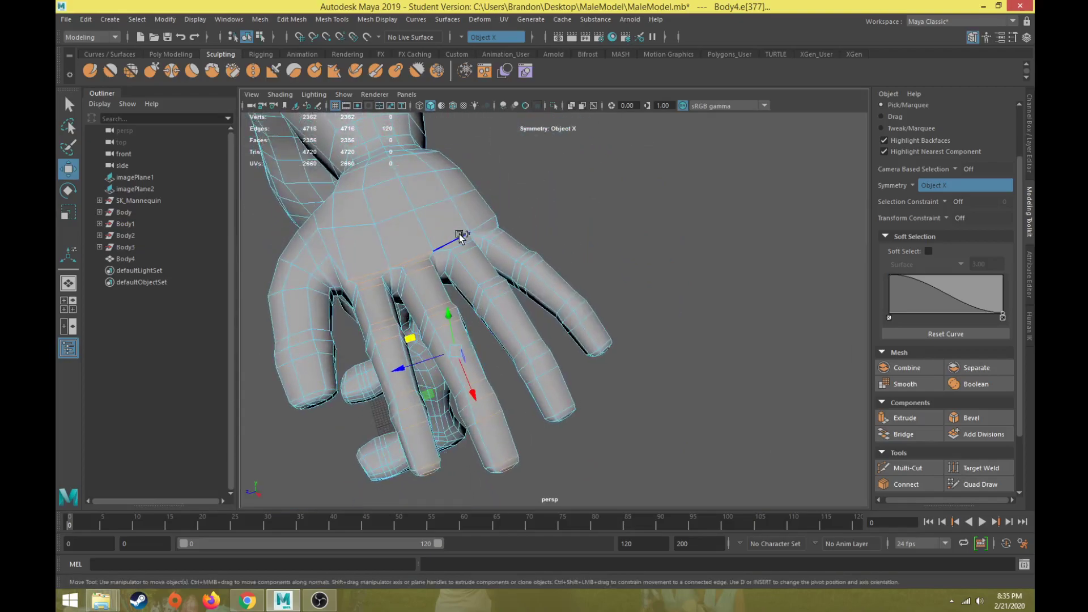
double_click(487, 225, "shift")
double_click(605, 343, "shift")
left_click_drag(605, 342, 479, 430, "alt")
double_click(494, 303, "shift")
Step: Connect the selected finger edges with 1 segment at a slide of 0.50
scroll(906, 465, "down", 2)
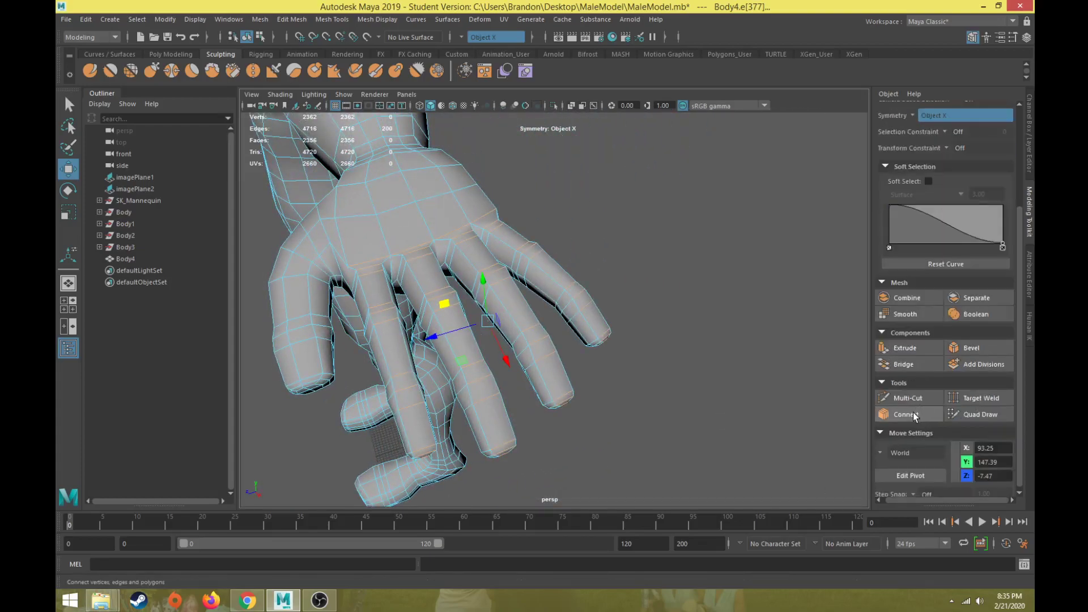
left_click(912, 415)
left_click_drag(641, 331, 676, 310, "alt")
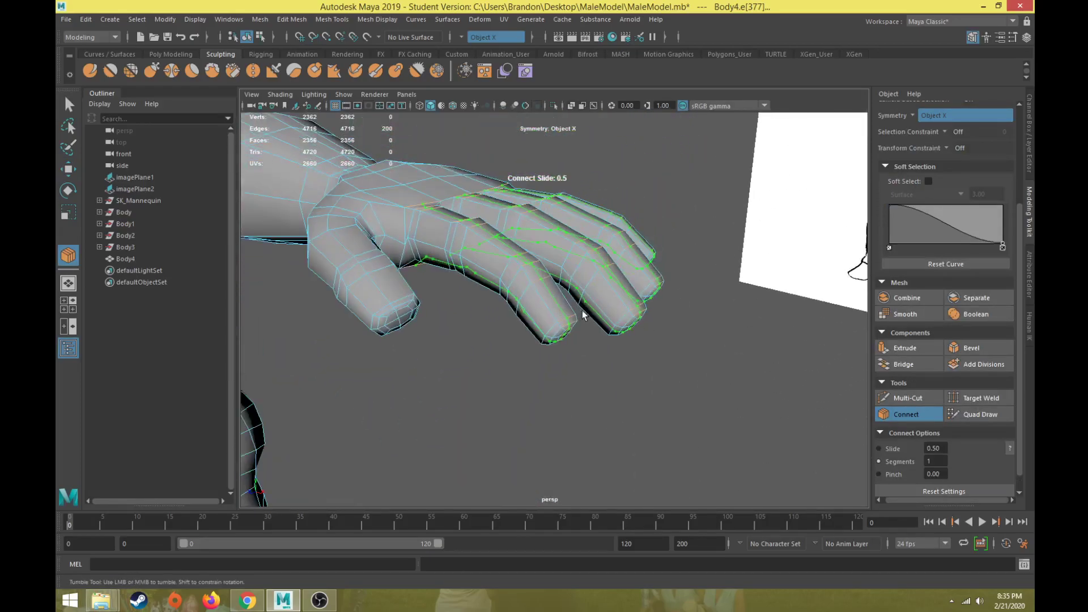
key("w")
Step: Select the row of faces just behind the knuckles on the back of the hand to inspect them
left_click_drag(590, 303, 521, 271, "alt")
scroll(571, 342, "up", 3)
key("r")
right_click_drag(521, 272, 512, 338, "alt")
mouse_move(511, 338)
left_mouse_down("alt")
mouse_move(542, 324)
mouse_move(534, 305)
mouse_move(491, 332)
left_mouse_up("alt")
right_click_drag(562, 277, 563, 308)
left_click(566, 244)
left_click(554, 322, "shift")
left_click(547, 372, "shift")
left_click_drag(547, 371, 512, 378, "alt")
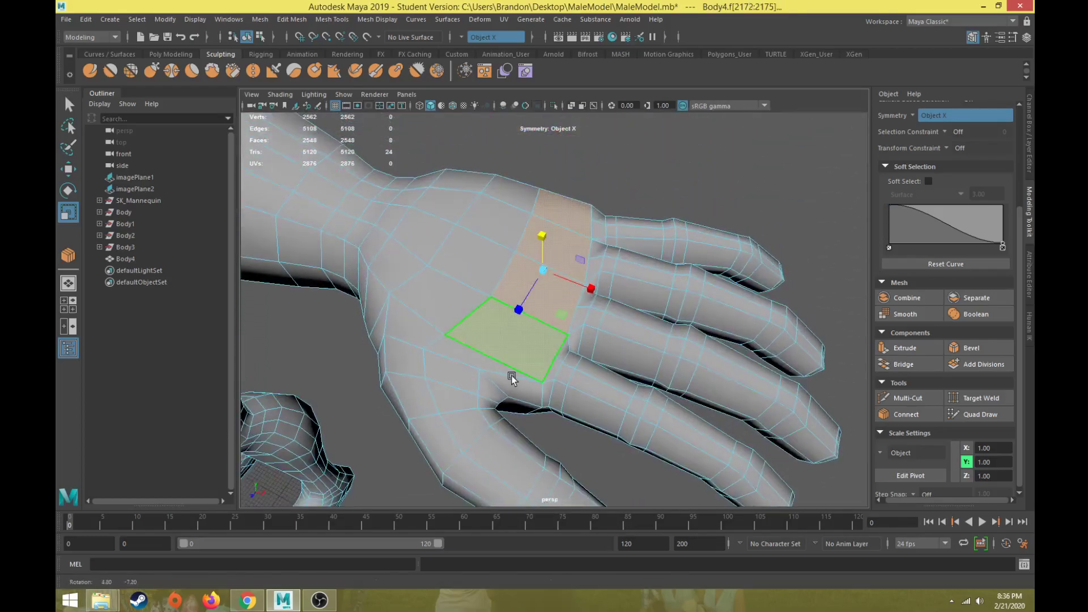
Step: Multi-Cut from the midpoint of the index knuckle through the row edge behind it to the adjacent vertex on the back of the hand
left_click(907, 398)
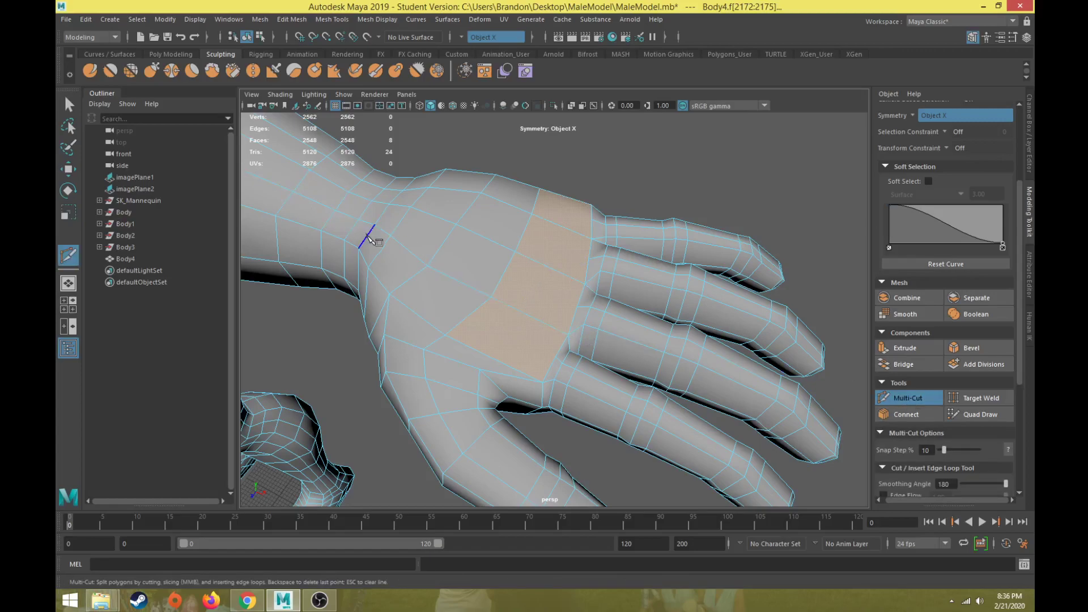
left_click_drag(522, 311, 437, 360, "alt")
middle_click_drag(437, 360, 488, 261, "alt")
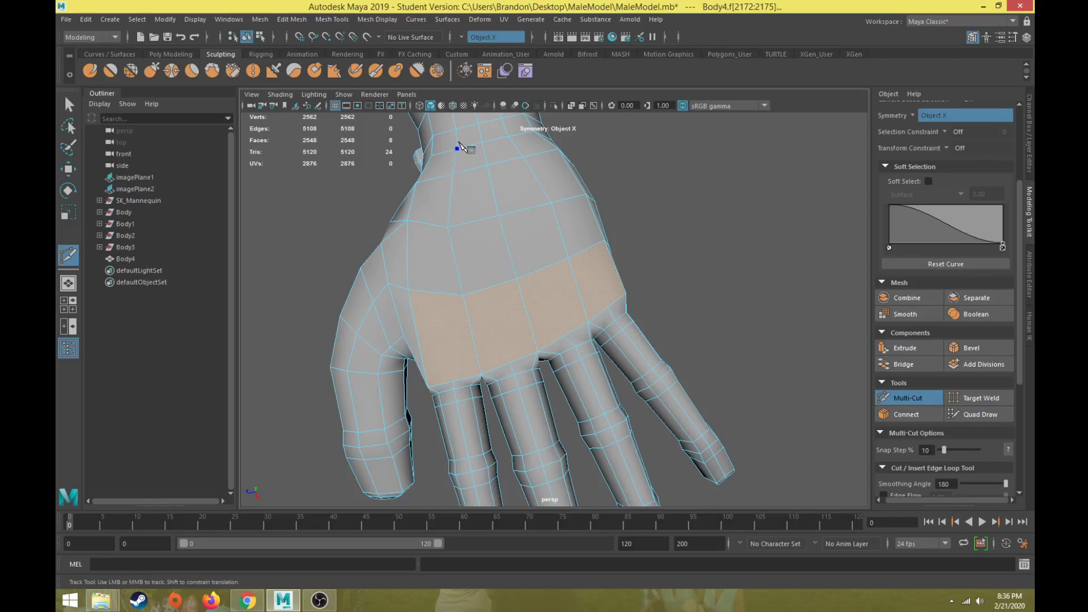
left_click_drag(487, 245, 491, 314, "alt")
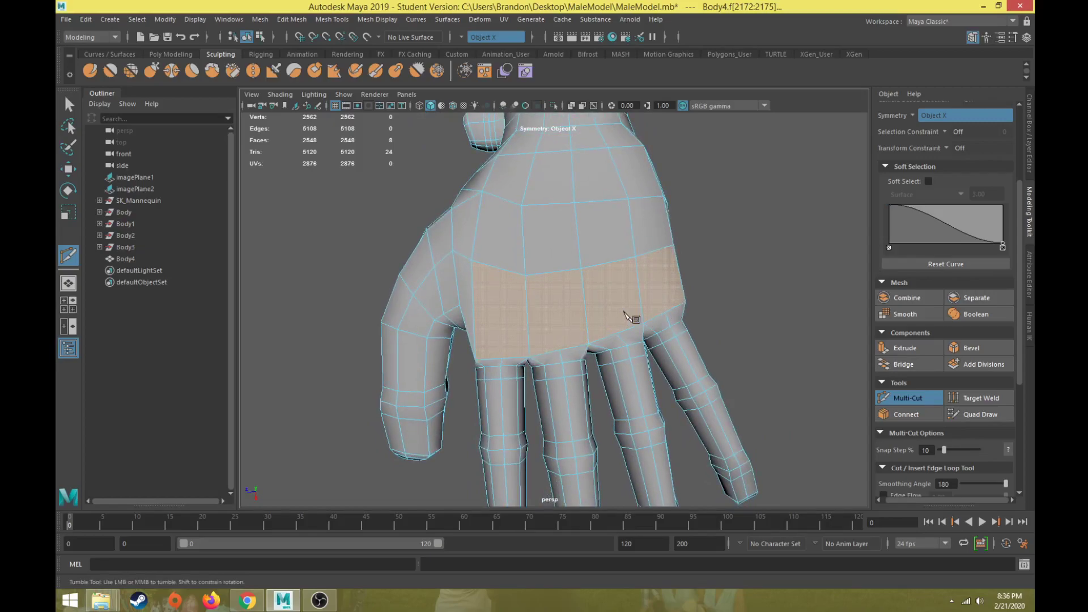
right_click_drag(498, 282, 446, 280)
left_click(502, 358)
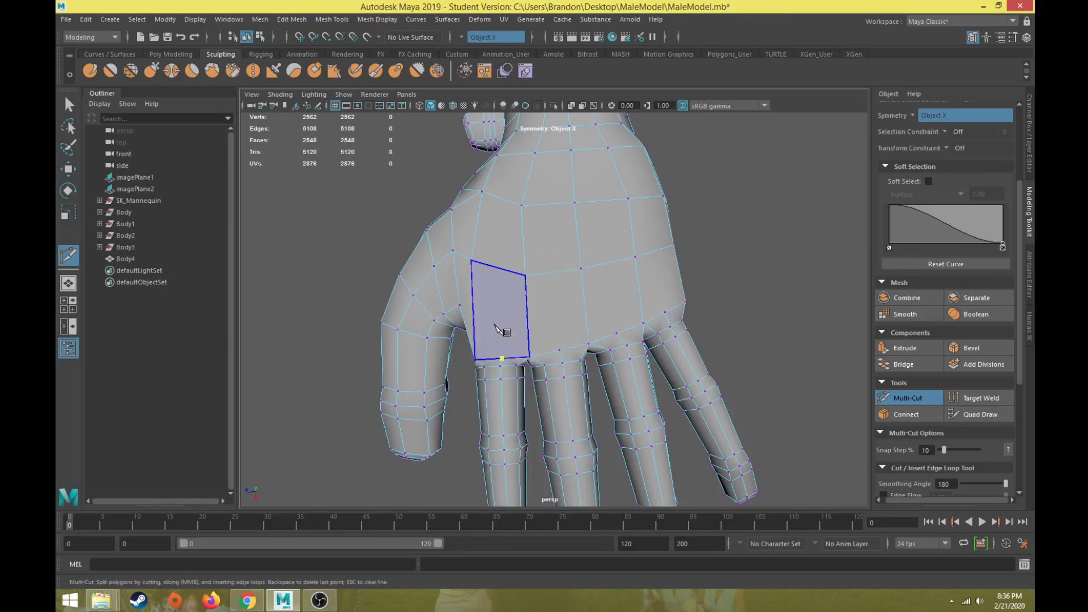
left_click(499, 267)
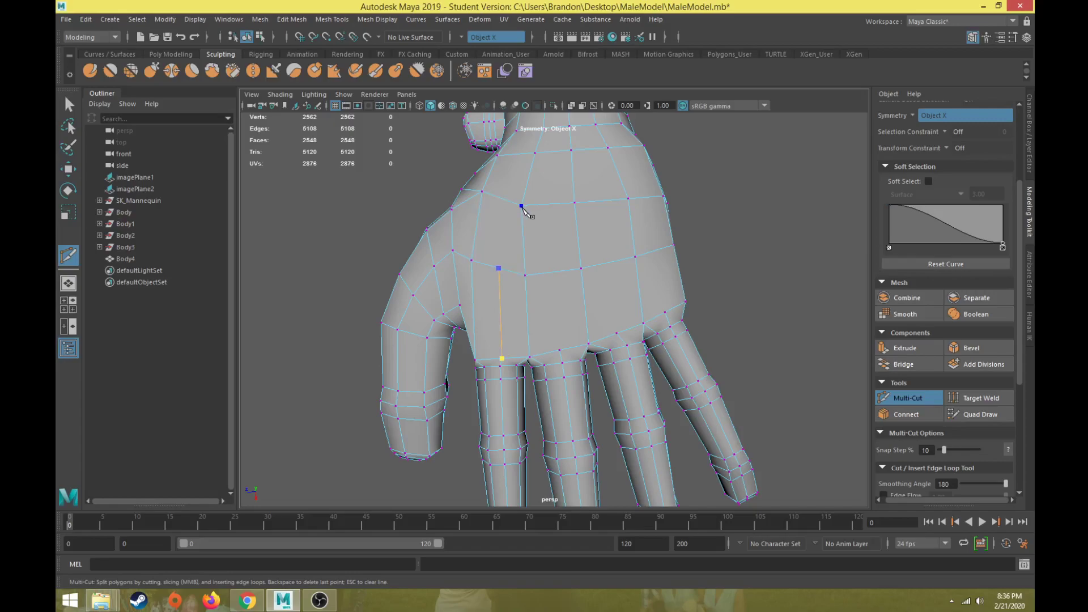
left_click(521, 208)
key("Return")
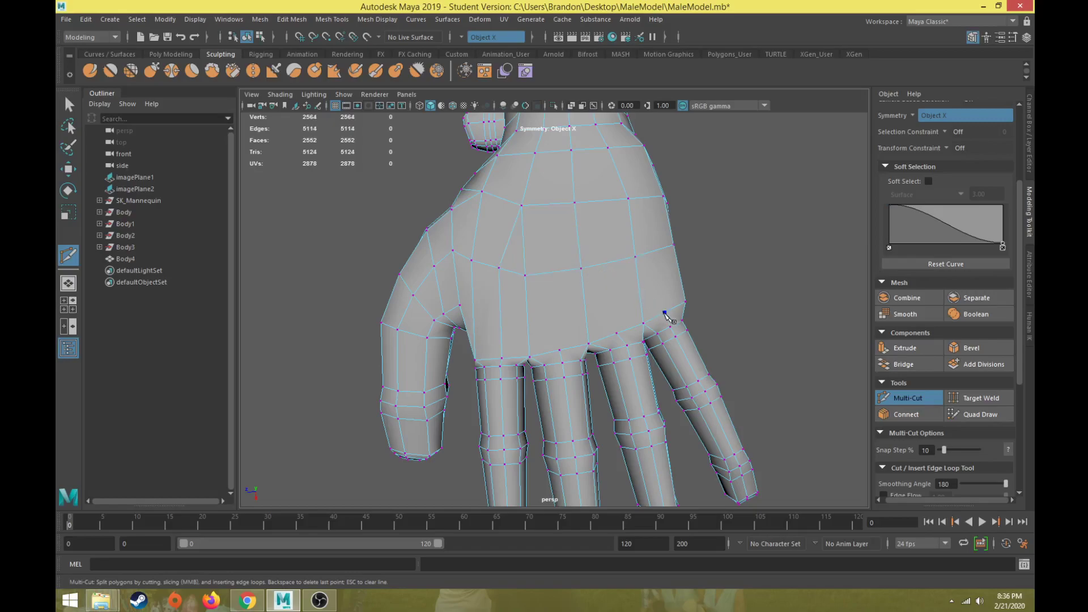
Step: Cut from the little finger's knuckle midpoint through the row edge behind it to the nearest inner vertex on the back of the hand
left_click(665, 313)
left_click(654, 251)
left_click(628, 200)
key("Return")
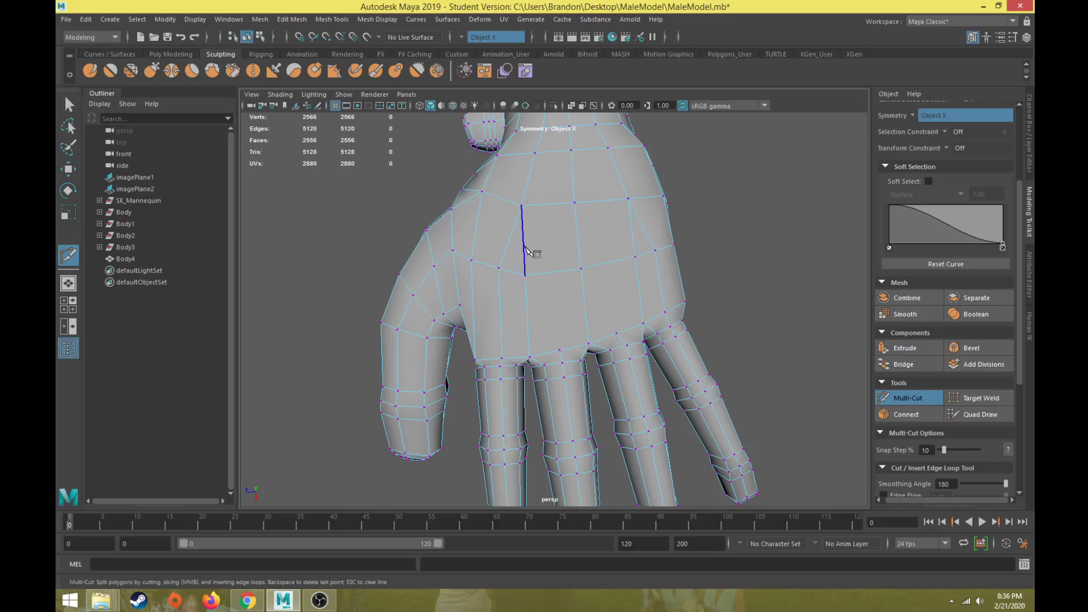
Step: Cut a crosswise edge through the two middle faces on the back of the hand, between the index and little finger cuts
left_click(524, 242)
left_click(524, 243)
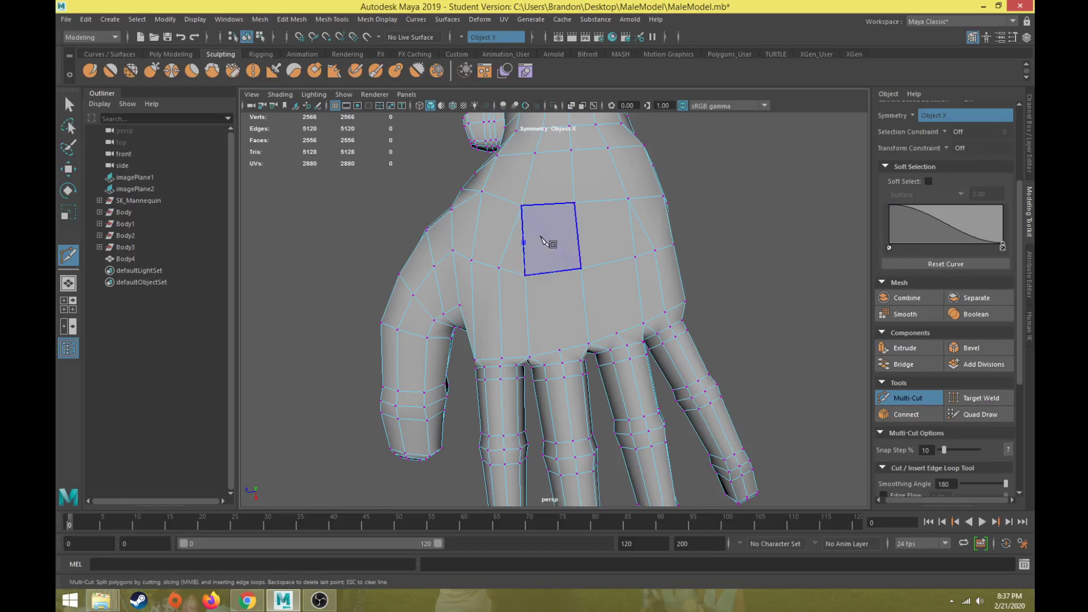
left_click(632, 231)
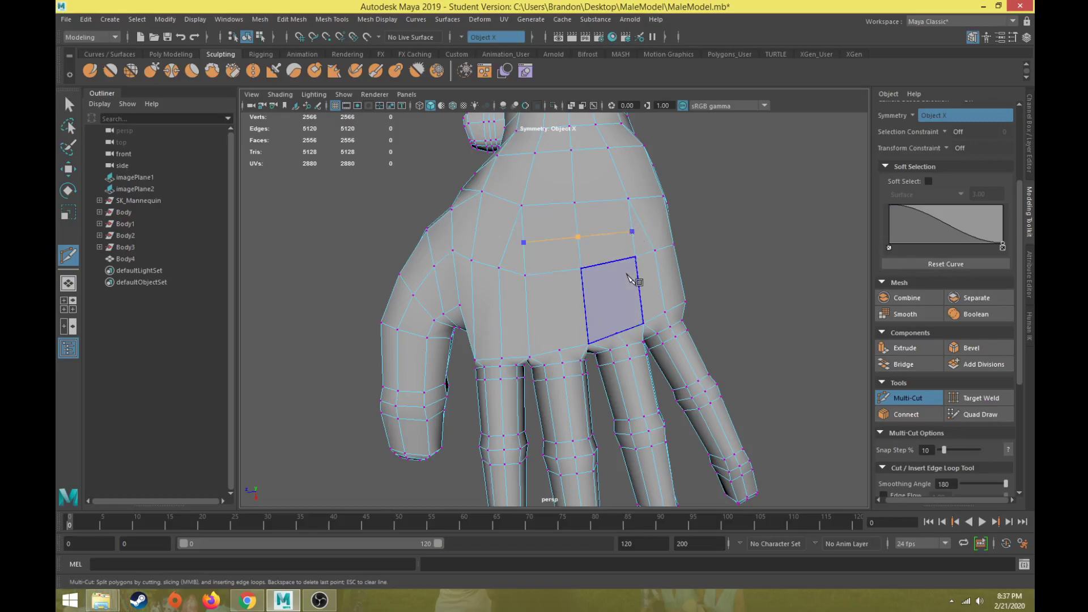
right_click(628, 280)
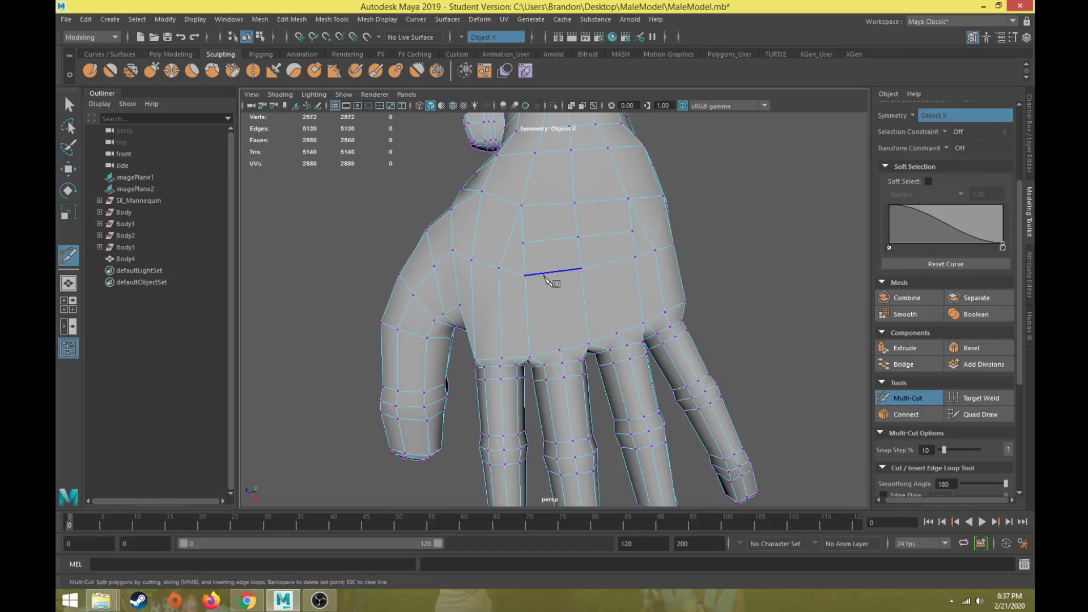
Step: Shift the two end vertices of the crosswise cut slightly toward the fingers and scale them closer together
key("w")
left_click(521, 244)
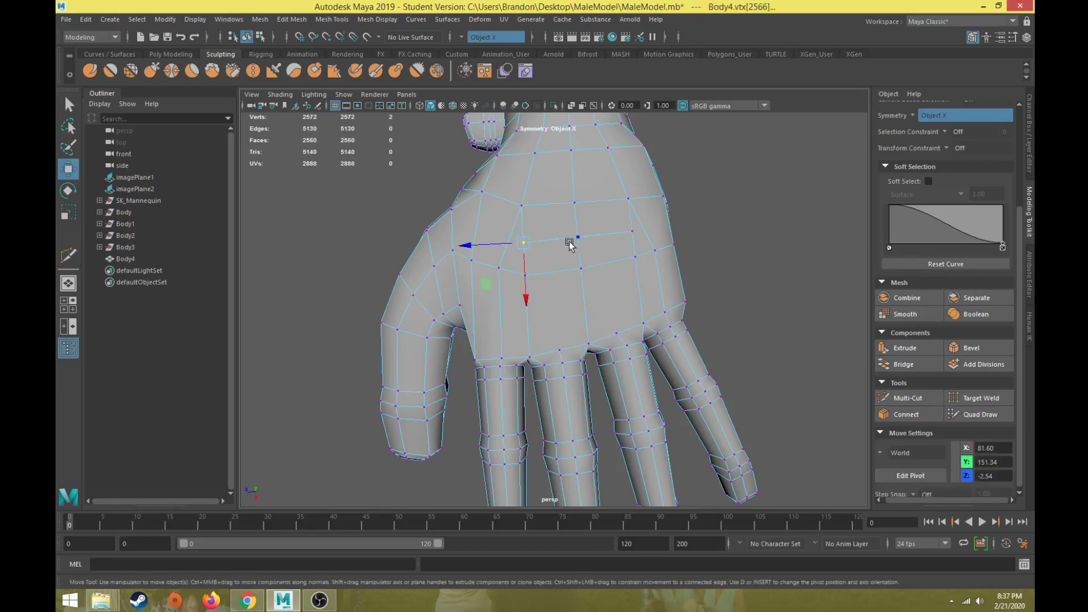
left_click(632, 230, "shift")
left_click_drag(573, 274, 582, 298)
key("r")
left_click_drag(525, 247, 541, 250)
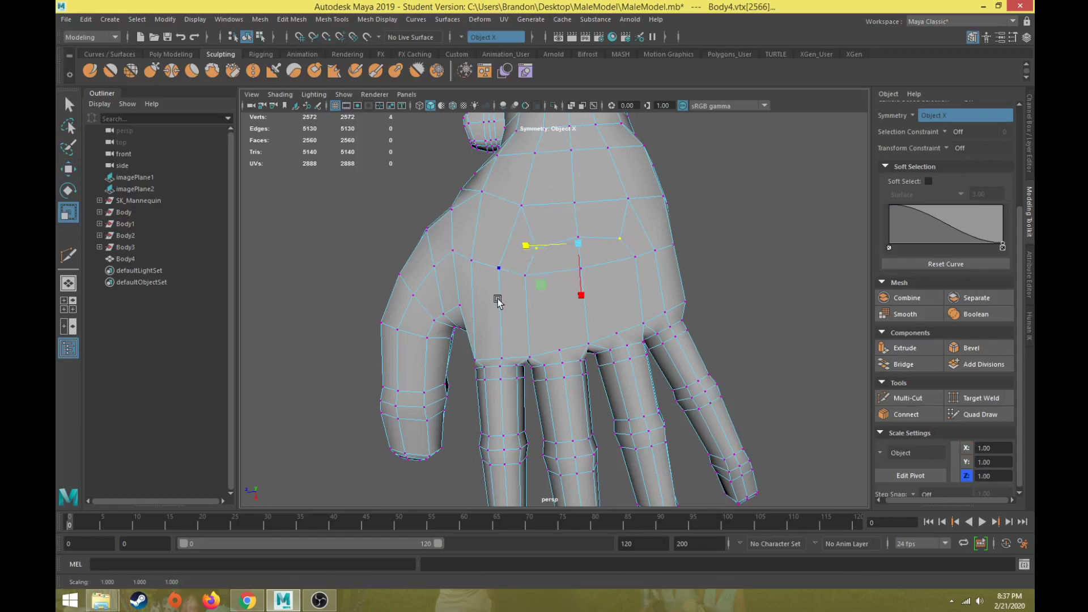
Step: Check the shape of the individual faces around the crosswise cut on the back of the hand
right_click_drag(508, 271, 513, 296)
left_click(517, 244)
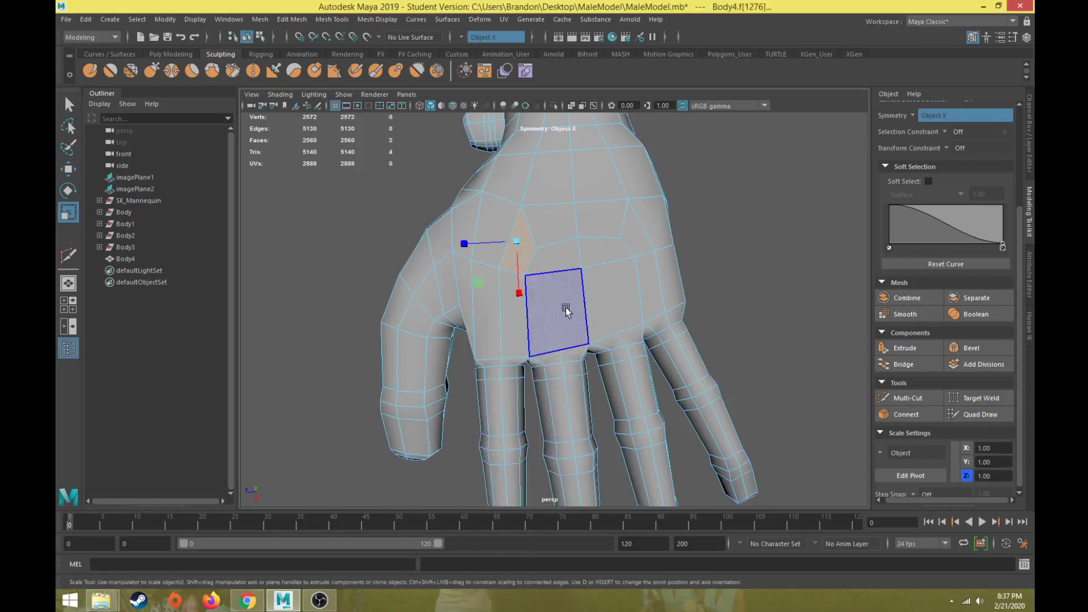
left_click(551, 231)
left_click(557, 254)
left_click(485, 222)
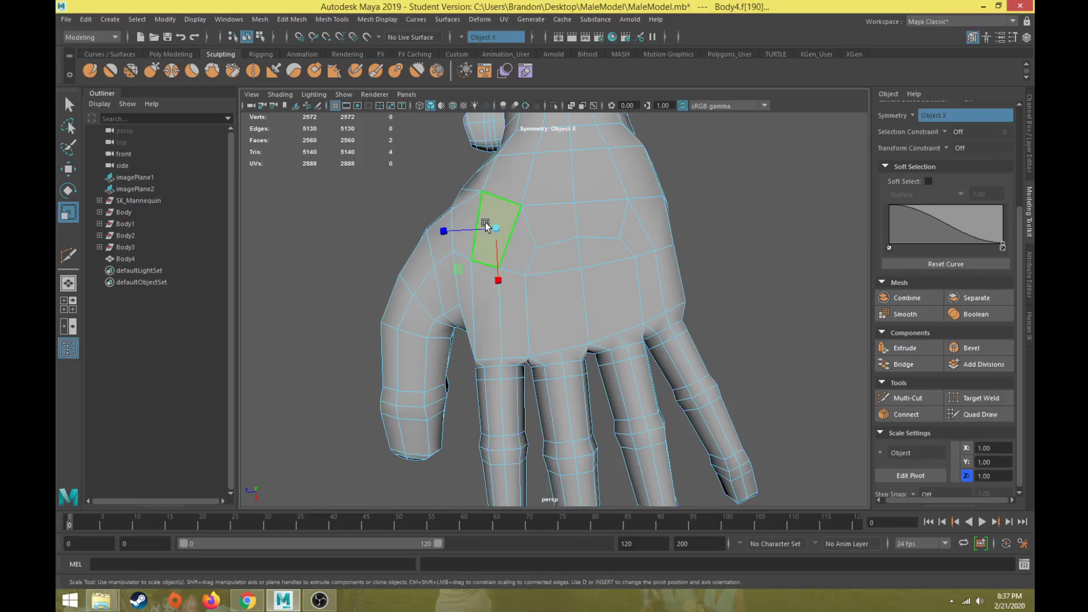
right_click_drag(484, 222, 470, 230)
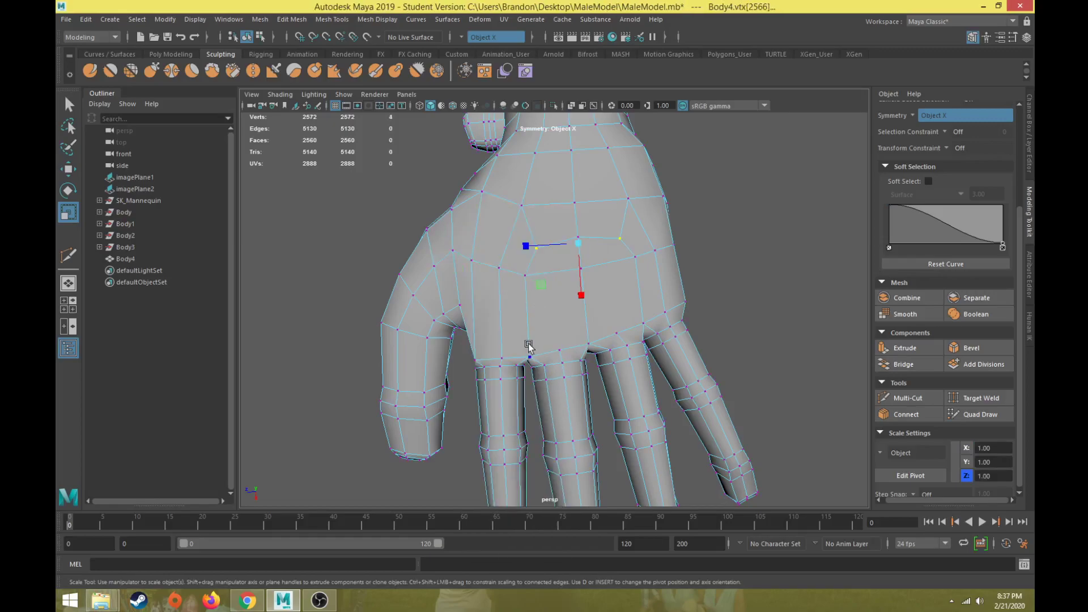
Step: Multi-Cut from the middle finger's knuckle midpoint through the row edge behind it to the centre vertex of the crosswise cut
left_click(907, 399)
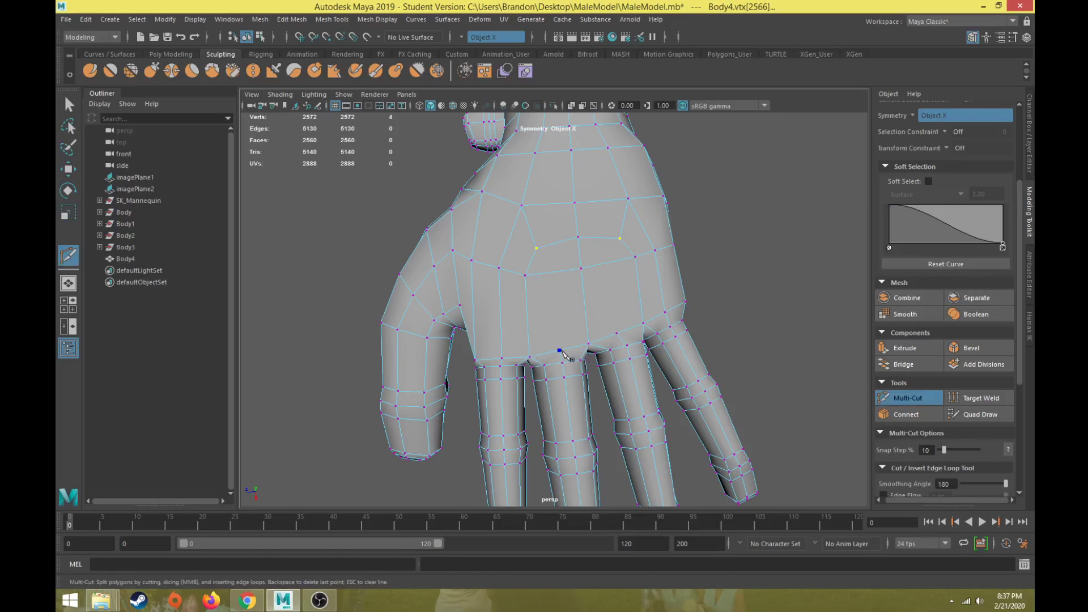
left_click(560, 350)
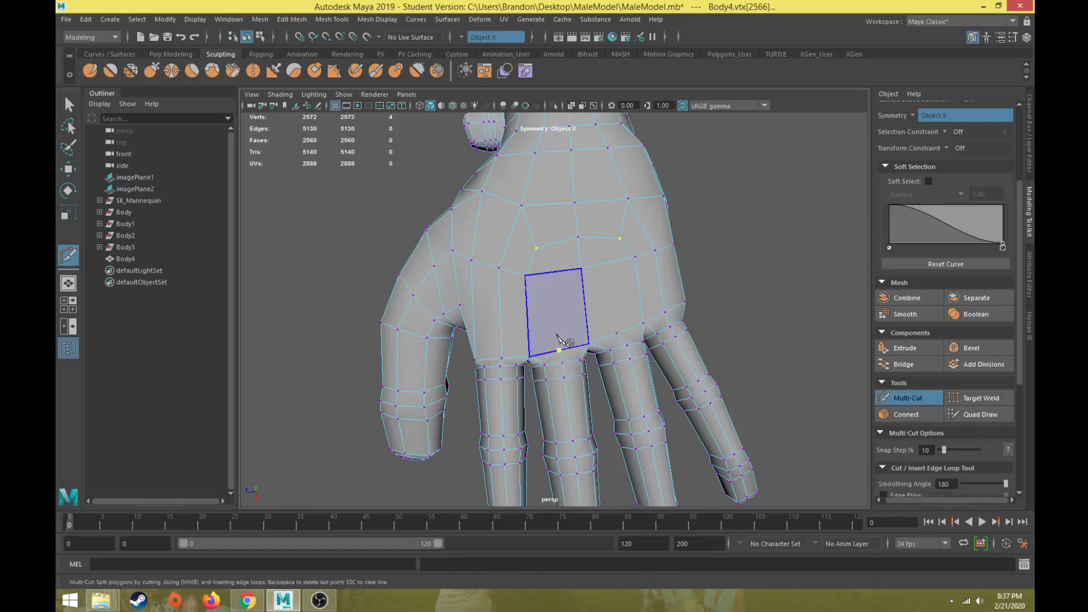
left_click(559, 272)
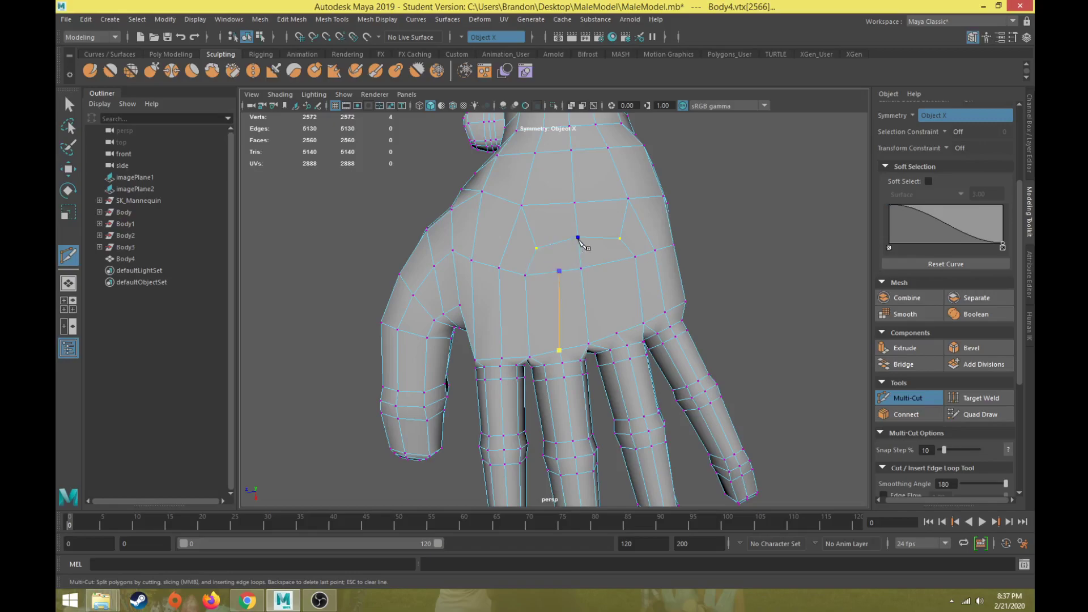
left_click(578, 238)
right_click(572, 267)
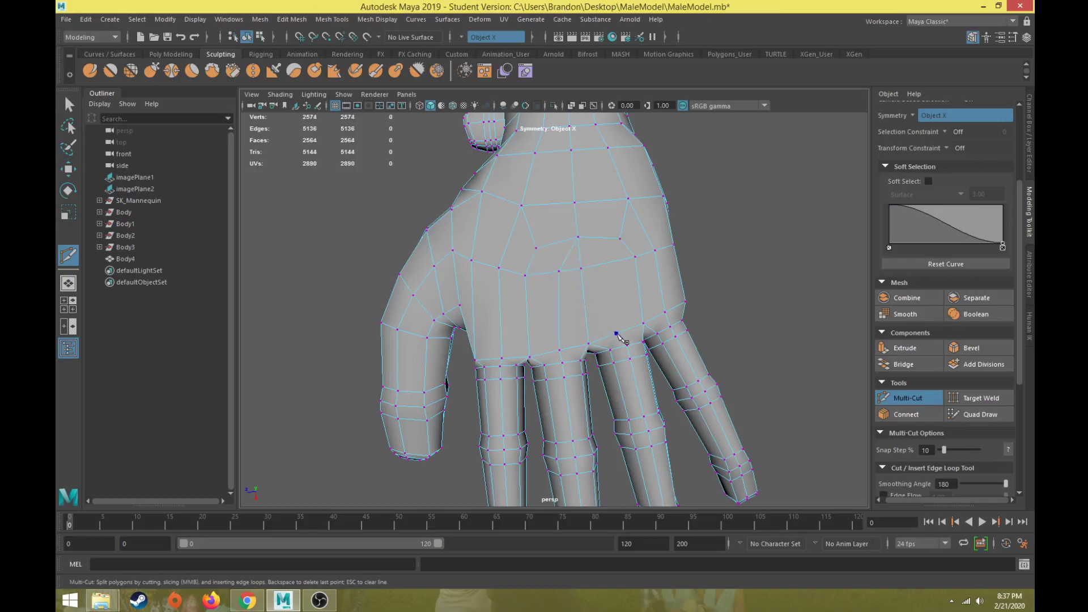
Step: Multi-Cut from the ring finger's knuckle midpoint to the crosswise cut's centre vertex, and delete the short edge joining that vertex to the row behind the knuckles
left_click(616, 333)
left_click(607, 263)
left_click(577, 238)
key("w")
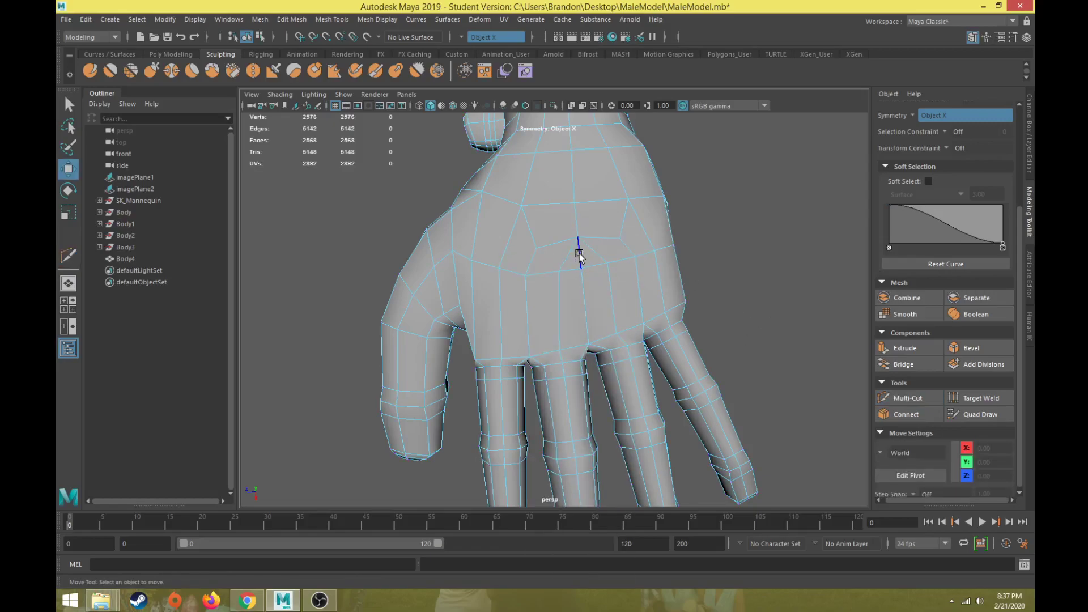
left_click(579, 253)
key("Delete")
Step: Nudge the middle vertex of the row behind the knuckles toward the fingers and the crosswise cut's centre vertex slightly toward the wrist
right_click_drag(573, 267, 522, 260)
left_click(581, 268)
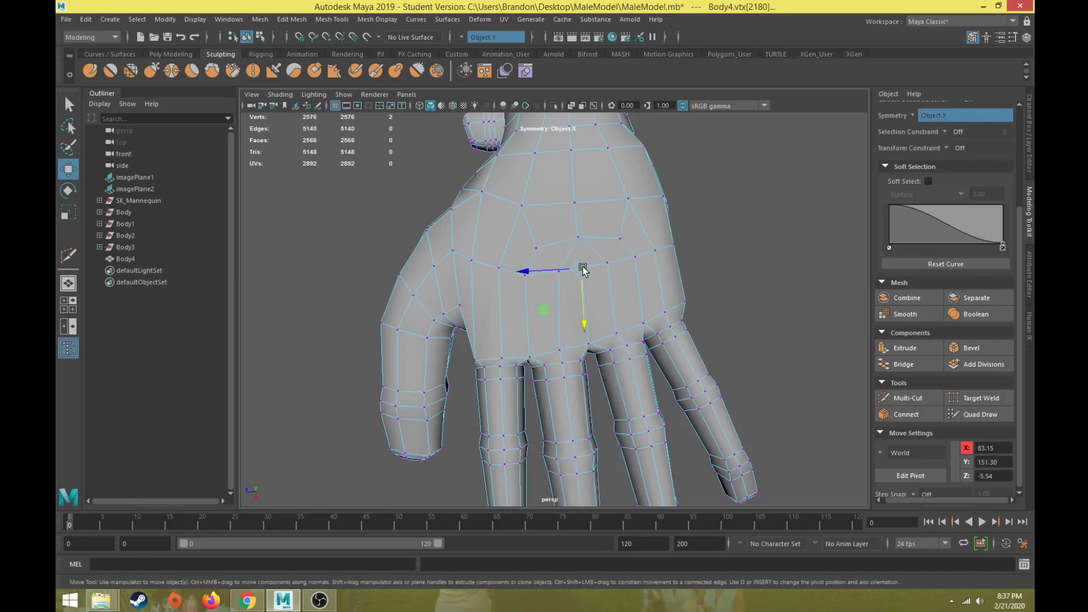
left_click_drag(583, 316, 546, 323)
middle_click_drag(546, 323, 552, 320)
left_click(577, 237)
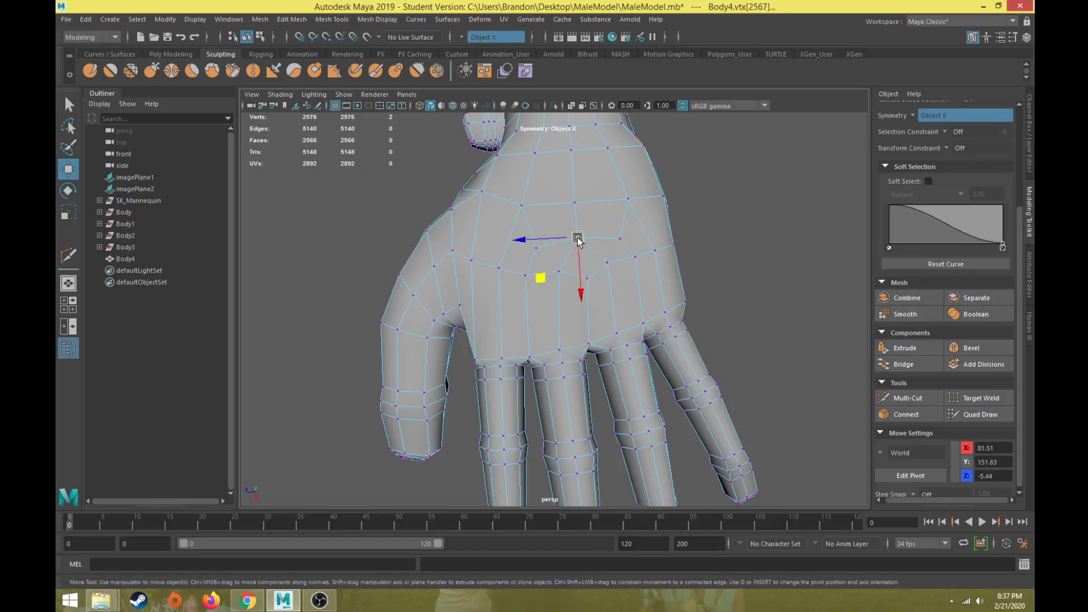
middle_click_drag(538, 277, 539, 278)
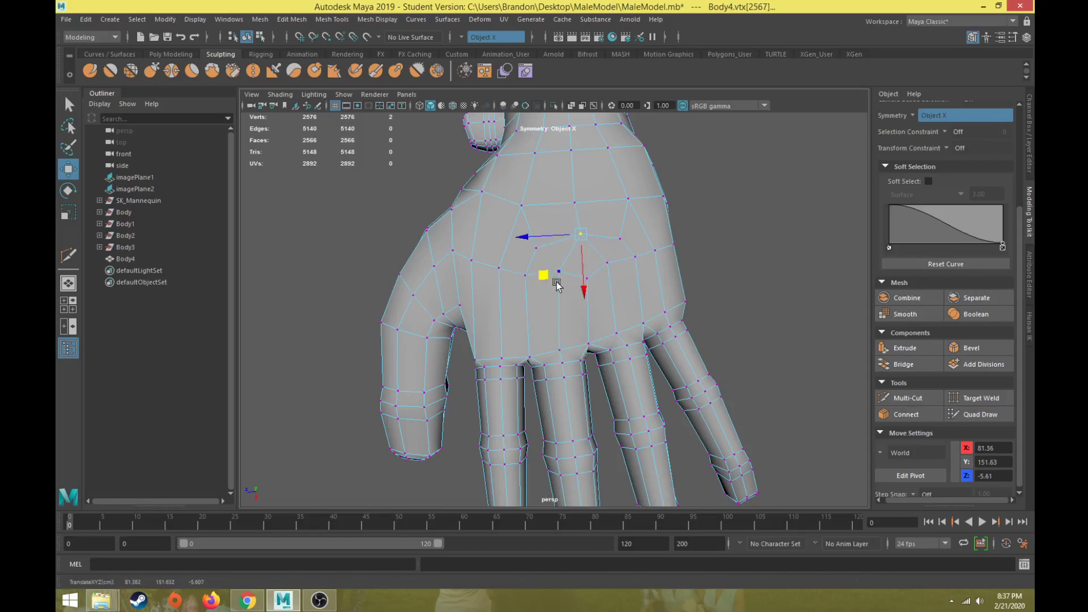
Step: On the palm side, Multi-Cut from the little finger's and index finger's base midpoints across the row behind them to the next row's vertices
left_click_drag(565, 280, 417, 250, "alt")
left_click_drag(506, 283, 552, 327, "alt")
left_click(878, 393)
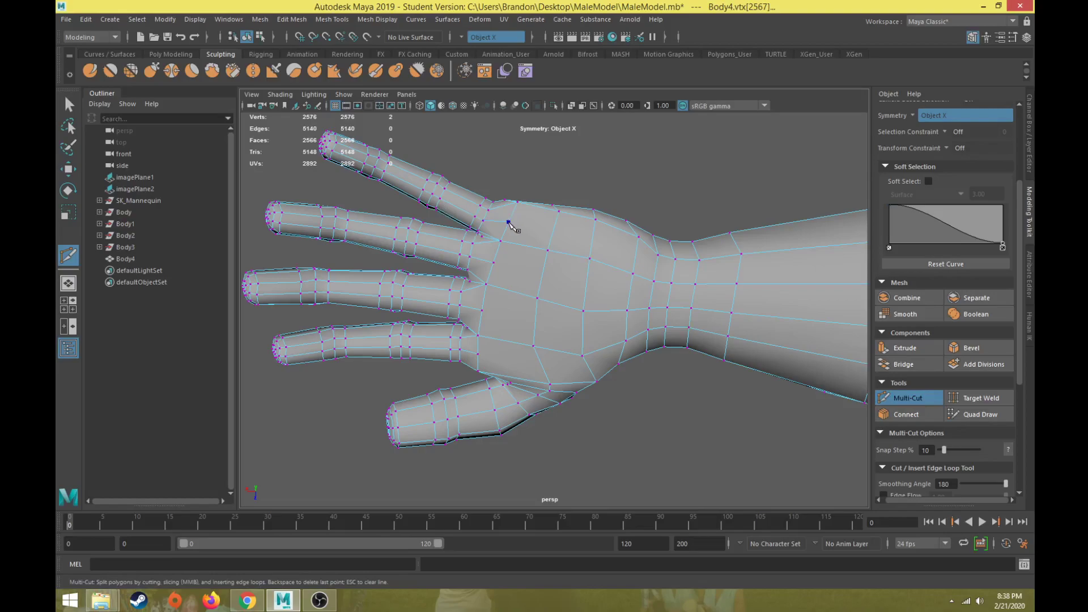
left_click(553, 234)
left_click(590, 263)
key("Return")
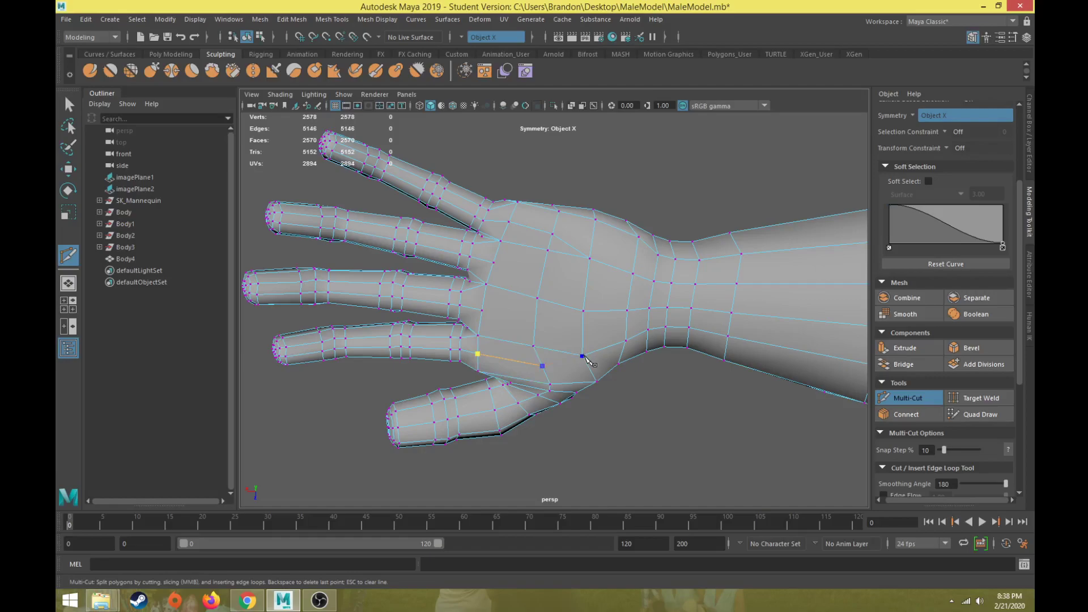
key("Return")
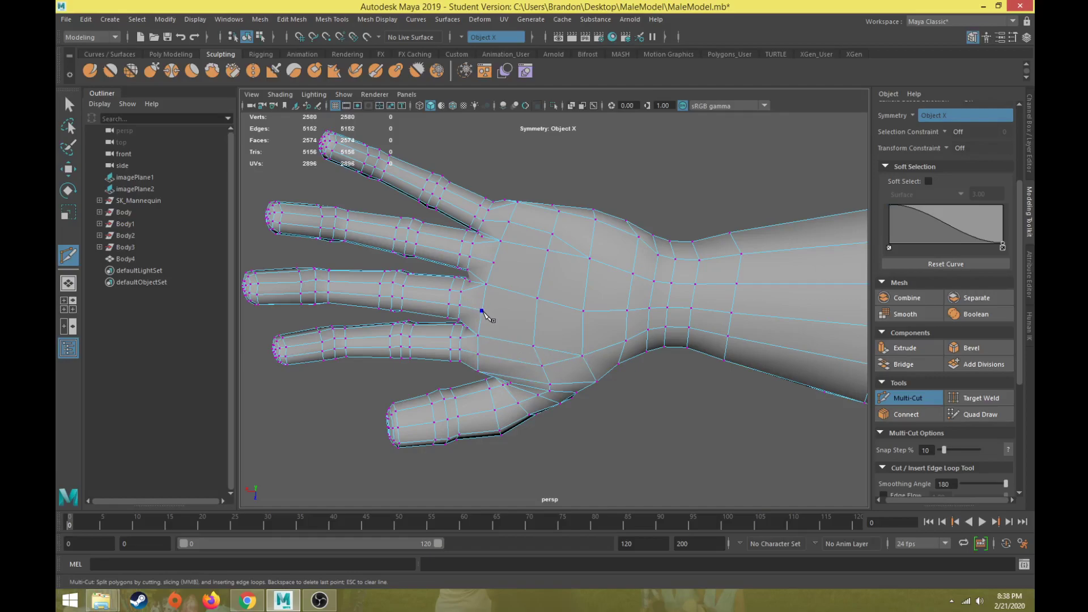
Step: Cut a crosswise edge through the two middle palm faces, between the index and little finger cuts
left_click(482, 311)
left_click(556, 349)
left_click(568, 255)
key("Return")
Step: Scale the two end vertices of the palm's crosswise cut closer together and shift them slightly toward the fingers
key("w")
left_click_drag(568, 257, 566, 349)
left_click(556, 352, "shift")
key("r")
key("w")
left_click_drag(521, 311, 518, 313)
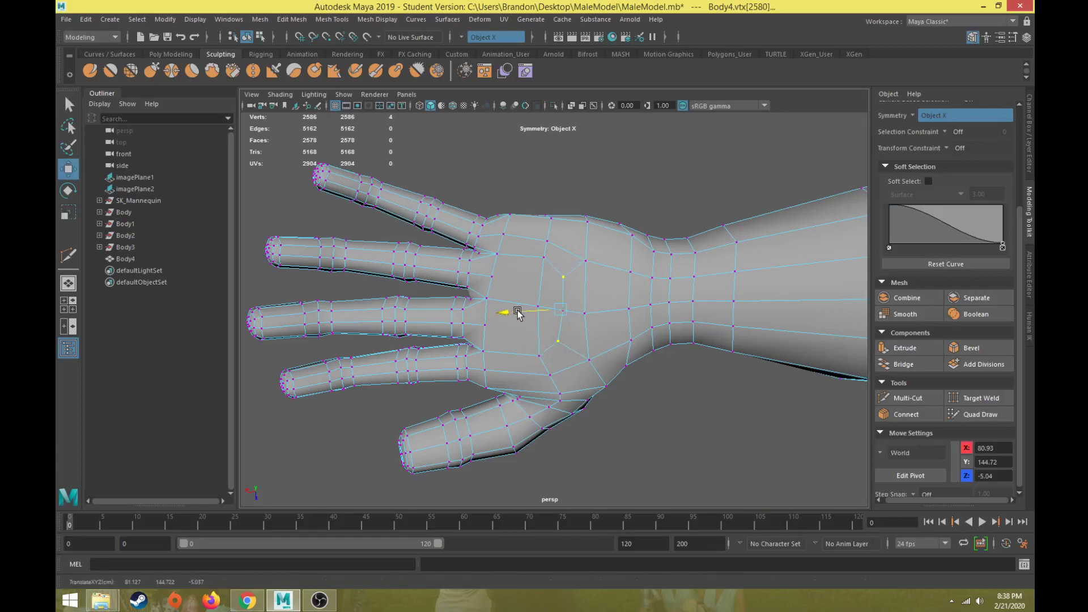
Step: Multi-Cut from the middle and ring fingers' base midpoints through the row edges to the centre vertex of the palm's crosswise cut
right_click_drag(519, 311, 517, 253)
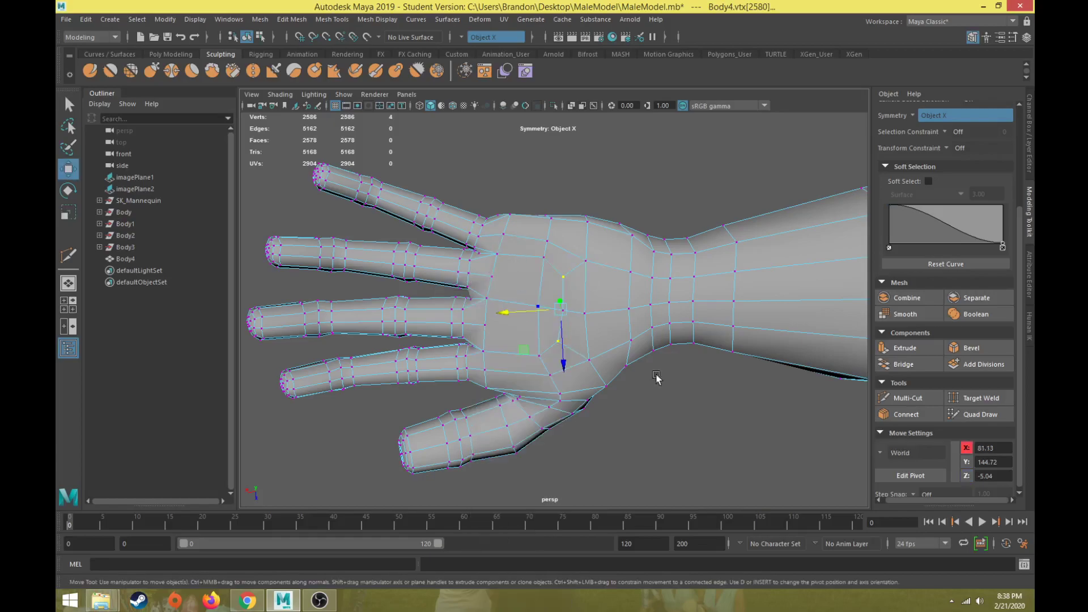
left_click(912, 399)
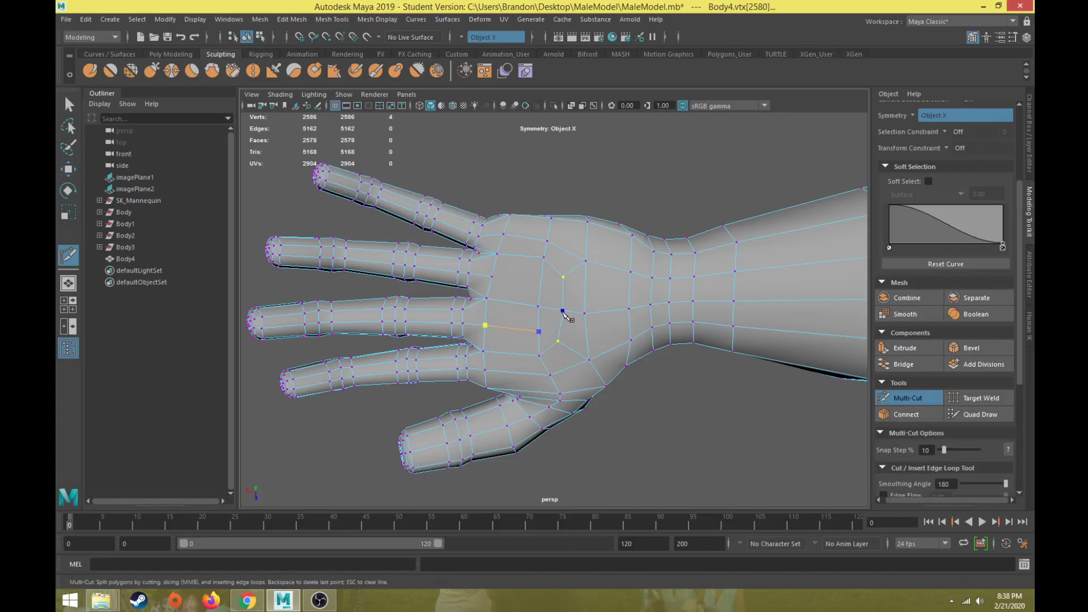
key("Return")
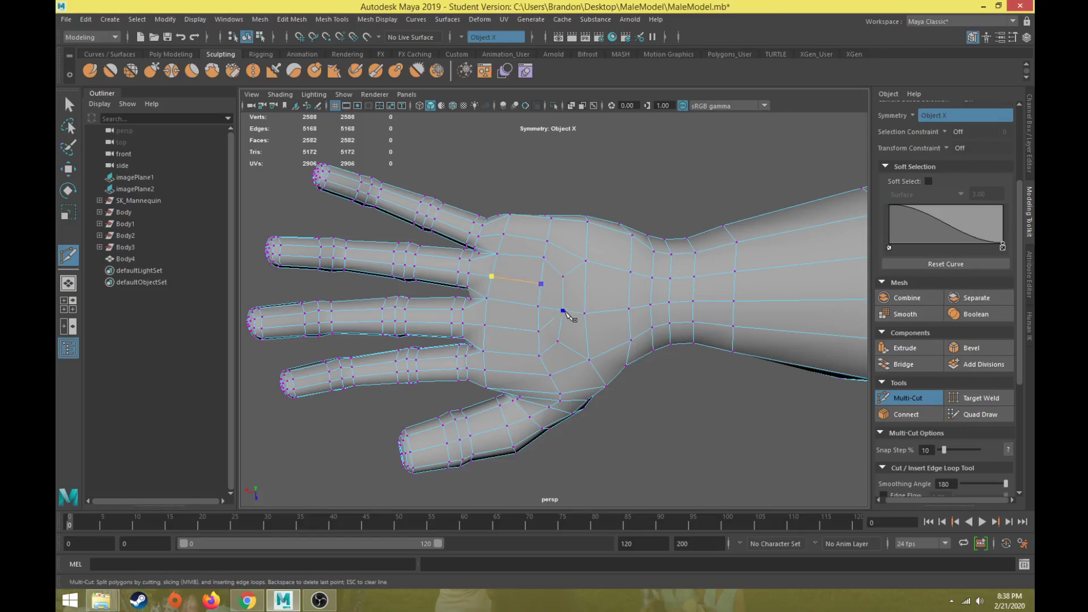
Step: Delete the short edge between the palm cut's centre vertex and the row behind the fingers, and move that row's middle vertex toward the fingers
right_click_drag(532, 279, 532, 251)
key("w")
left_click(555, 311)
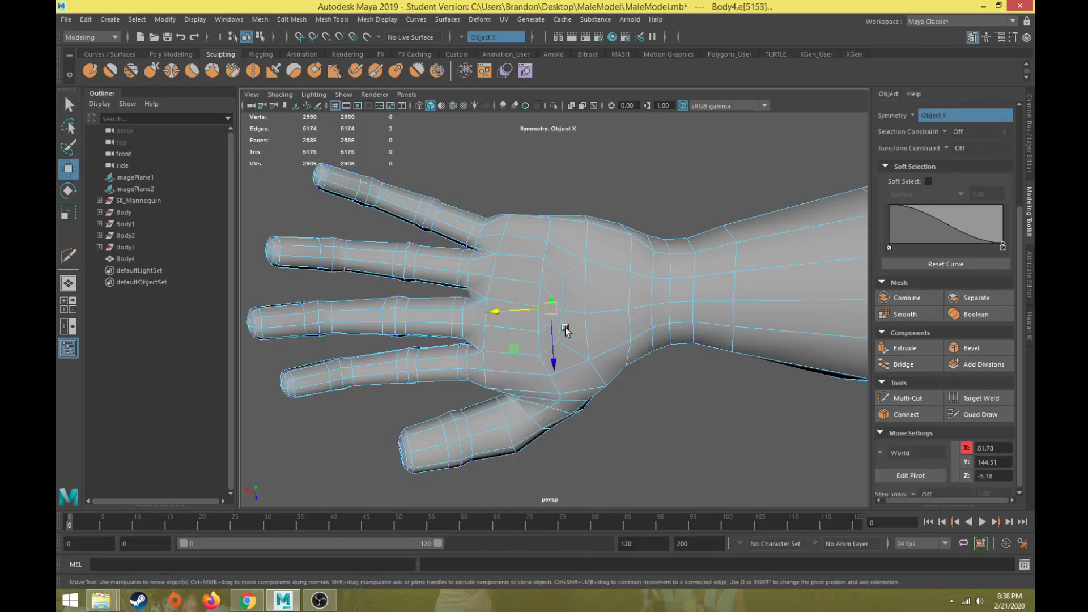
key("Delete")
right_click_drag(539, 308, 476, 283)
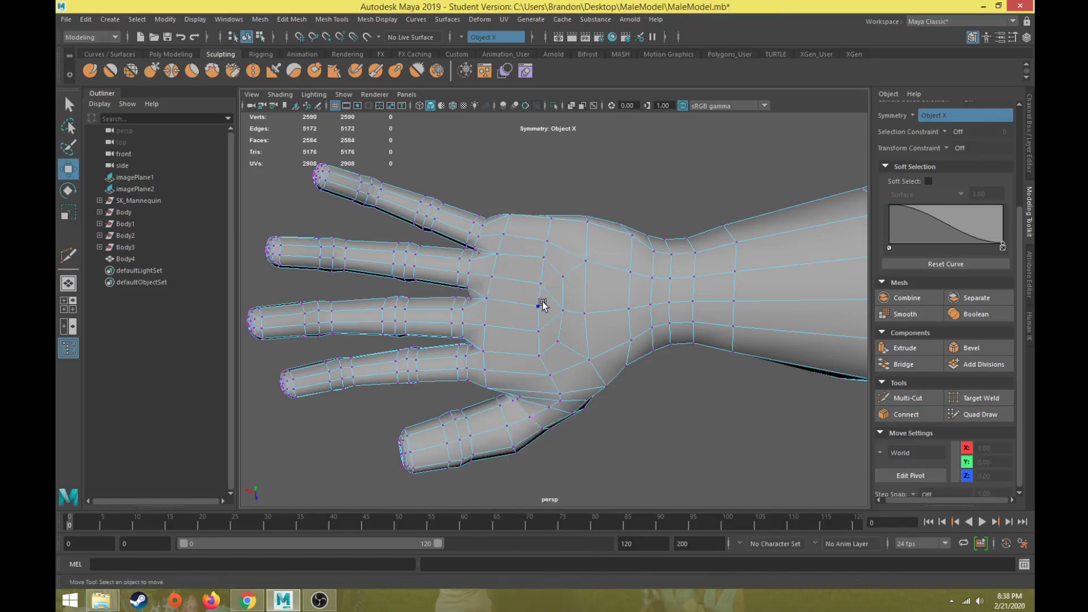
left_click(537, 306)
left_click_drag(502, 341, 650, 346)
Step: Examine the rerouted hand topology and how it flows into the wrist and arm from several angles
scroll(650, 347, "down", 8)
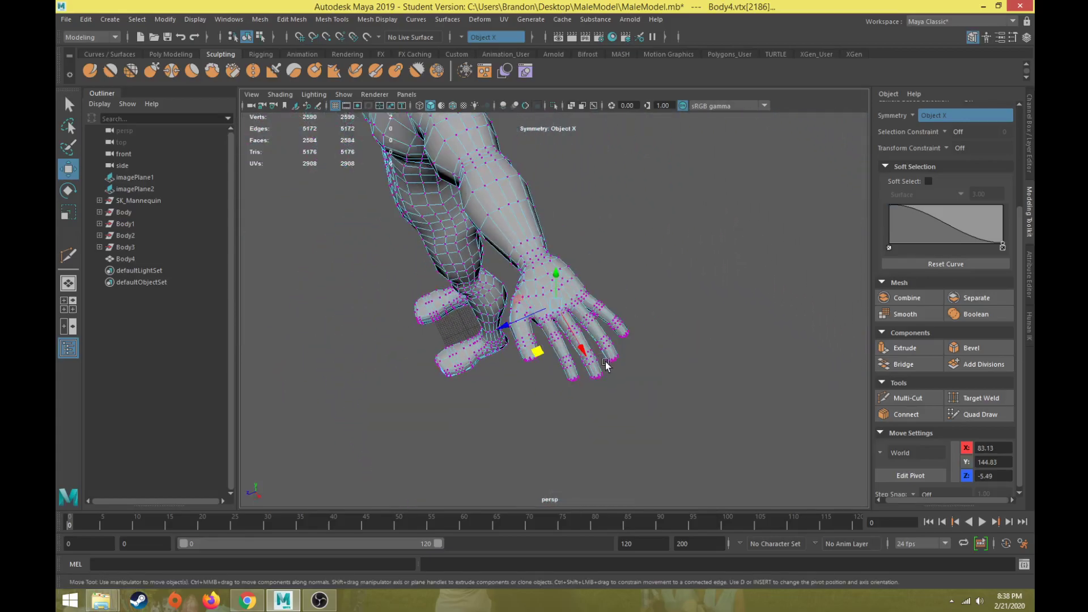
scroll(606, 366, "up", 4)
middle_click_drag(504, 294, 537, 361, "alt")
scroll(538, 361, "up", 2)
scroll(472, 253, "down", 2)
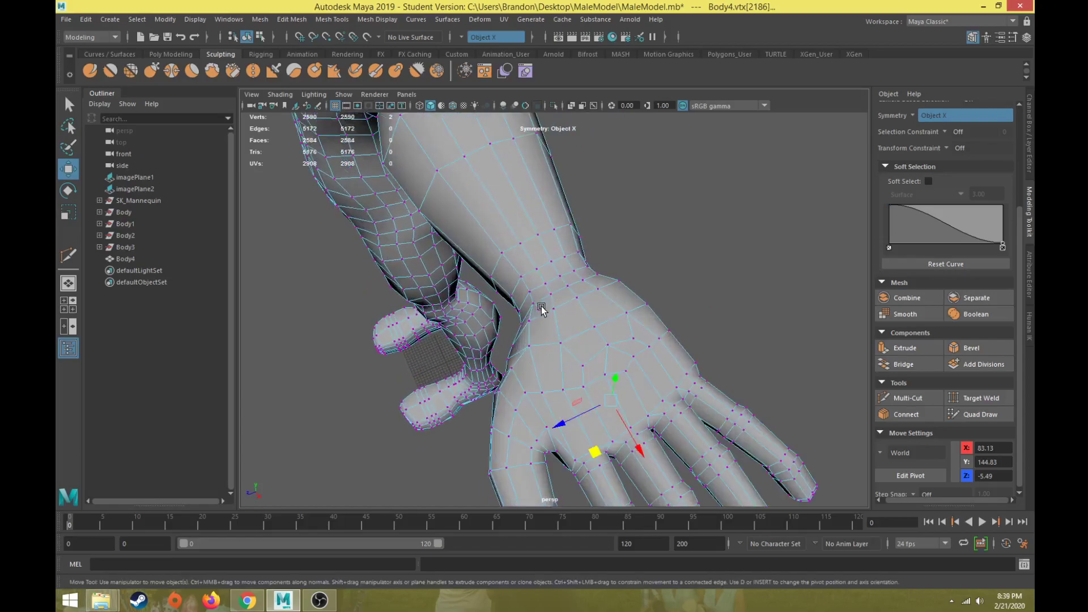
scroll(518, 321, "down", 2)
scroll(517, 321, "down", 3)
left_click_drag(517, 321, 433, 260, "alt")
scroll(583, 292, "up", 2)
scroll(582, 291, "up", 2)
scroll(485, 349, "down", 3)
scroll(432, 260, "up", 2)
Step: Return the body mesh to Object Mode and smooth the arm's surface with the sculpting Relax tool, undoing an unwanted stroke
right_click_drag(652, 259, 705, 236)
left_click_drag(705, 235, 481, 256, "alt")
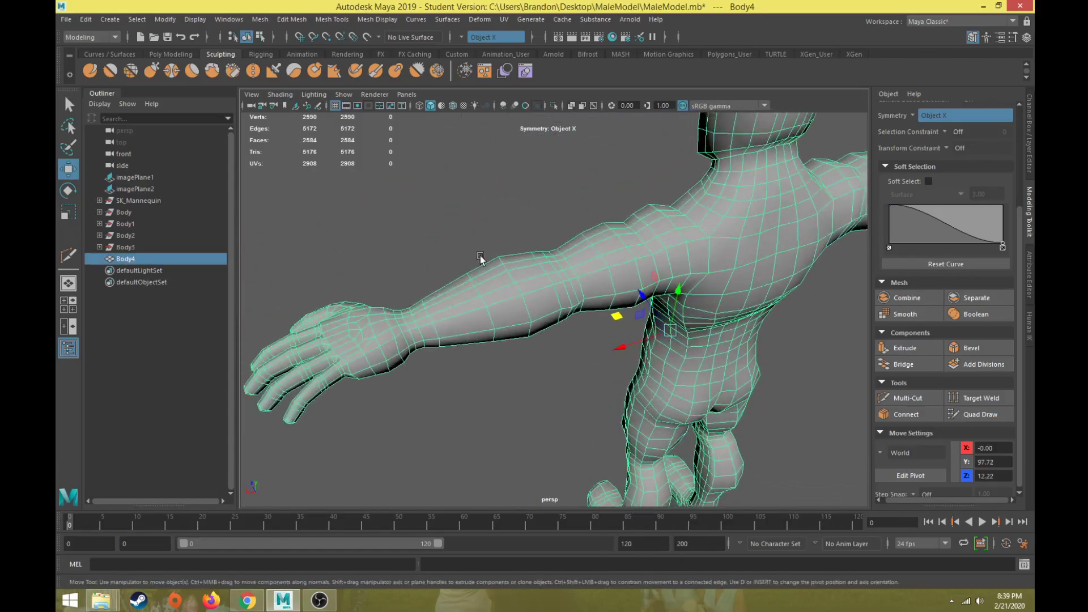
left_click(132, 67)
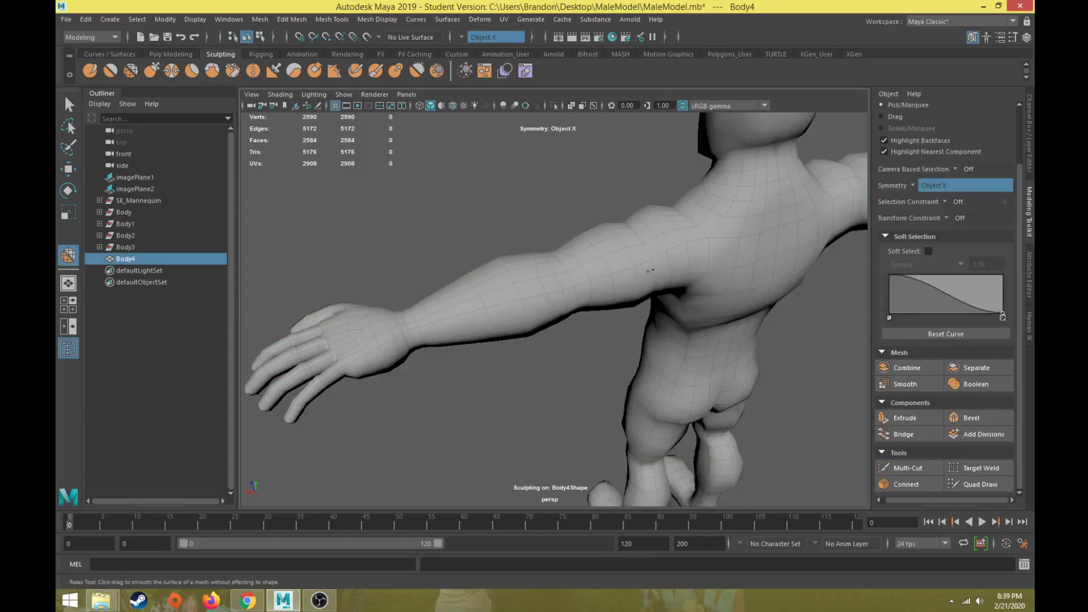
mouse_move(535, 288)
left_mouse_down("alt")
mouse_move(543, 294)
mouse_move(529, 351)
mouse_move(697, 318)
mouse_move(598, 404)
mouse_move(518, 240)
mouse_move(498, 291)
left_mouse_up("alt")
key("ctrl+z")
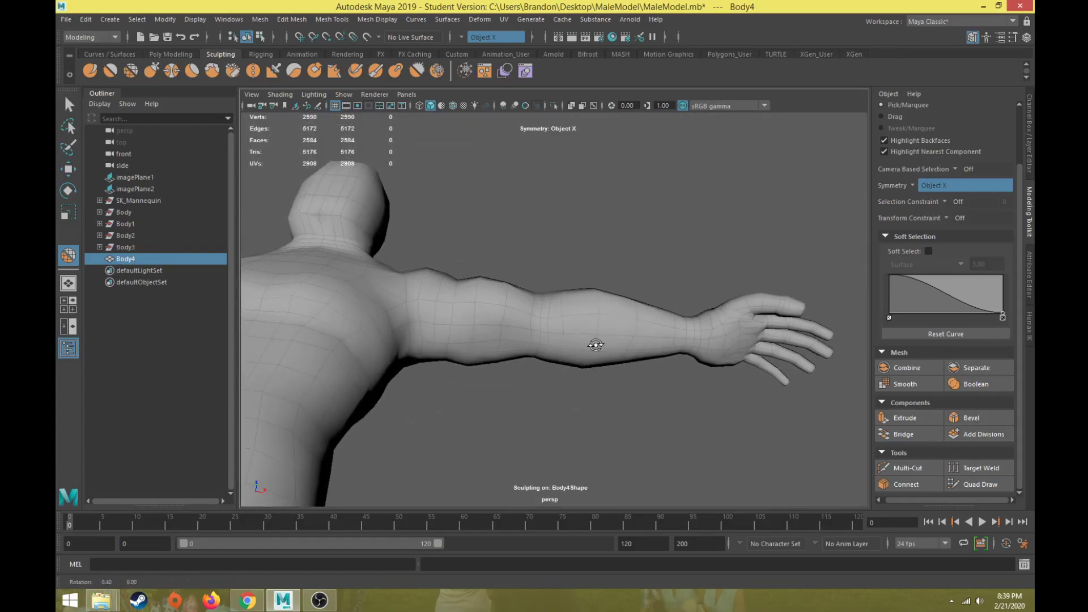
left_click_drag(590, 338, 616, 361, "alt")
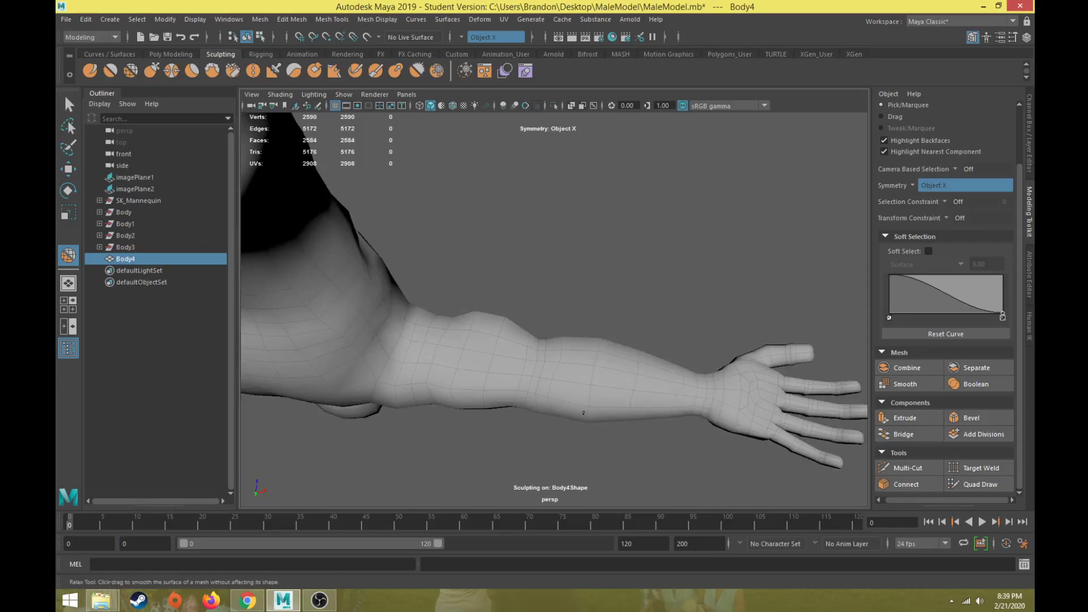
mouse_move(464, 387)
left_mouse_down("alt")
mouse_move(562, 371)
mouse_move(529, 328)
mouse_move(534, 291)
mouse_move(468, 351)
mouse_move(411, 357)
mouse_move(529, 245)
mouse_move(556, 180)
mouse_move(537, 215)
left_mouse_up("alt")
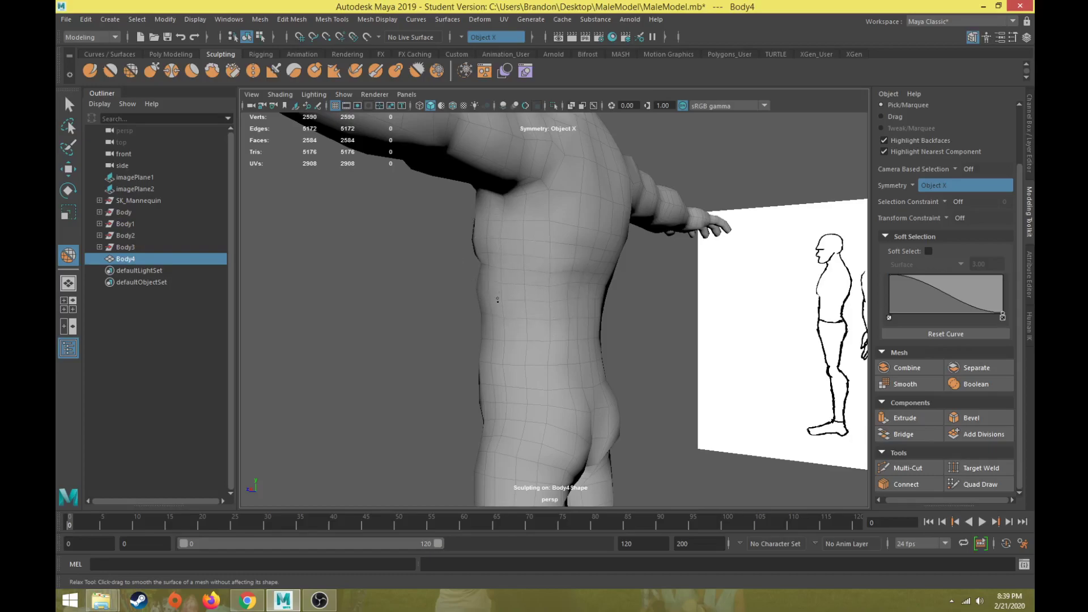
Step: Relax the mesh of the torso from the flanks across the hips, abdomen and chest
left_click_drag(517, 279, 498, 245, "alt")
mouse_move(430, 344)
left_mouse_down("alt")
mouse_move(493, 355)
mouse_move(529, 315)
left_mouse_up("alt")
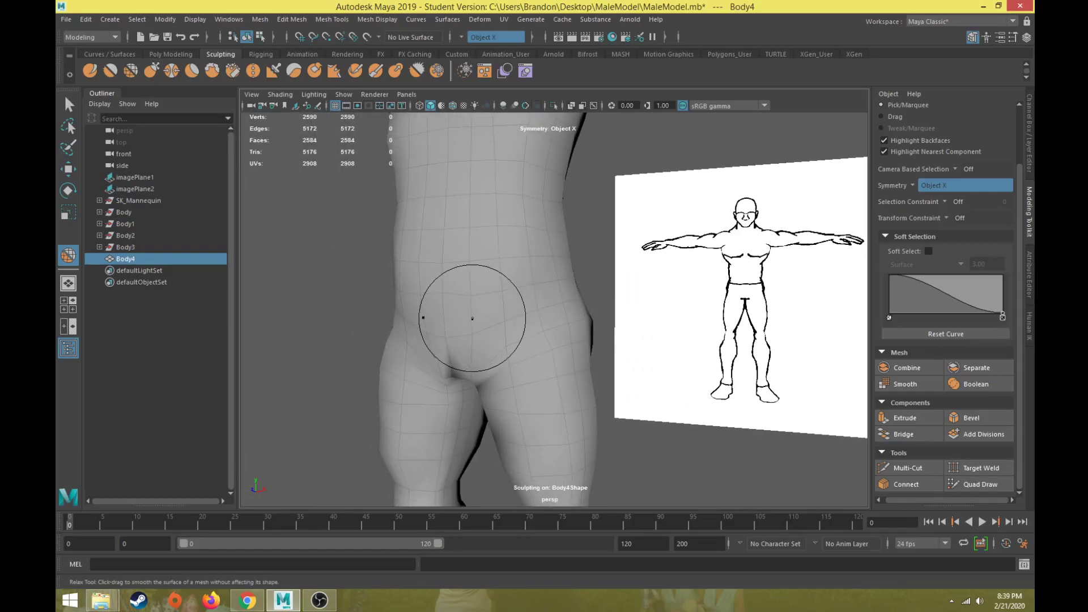
mouse_move(441, 309)
left_mouse_down("alt")
mouse_move(482, 265)
mouse_move(486, 363)
left_mouse_up("alt")
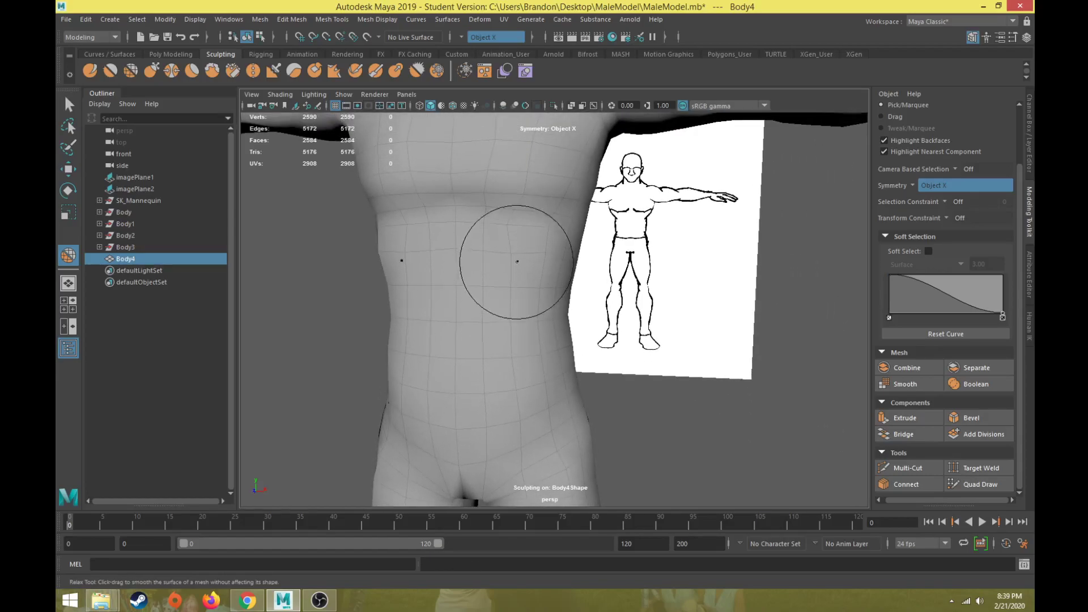
Step: Relax the mesh of the legs around the knees and the front and sides of the calves
scroll(502, 362, "down", 5)
middle_click_drag(502, 374, 509, 272, "alt")
scroll(504, 280, "up", 4)
mouse_move(483, 304)
left_mouse_down("alt")
mouse_move(400, 315)
mouse_move(538, 184)
mouse_move(530, 189)
mouse_move(646, 231)
mouse_move(549, 191)
mouse_move(559, 221)
mouse_move(565, 174)
mouse_move(539, 221)
mouse_move(614, 274)
mouse_move(572, 209)
mouse_move(547, 196)
mouse_move(539, 248)
left_mouse_up("alt")
middle_click_drag(543, 290, 551, 243, "alt")
mouse_move(563, 240)
left_mouse_down()
mouse_move(529, 325)
mouse_move(476, 328)
mouse_move(480, 309)
left_mouse_up()
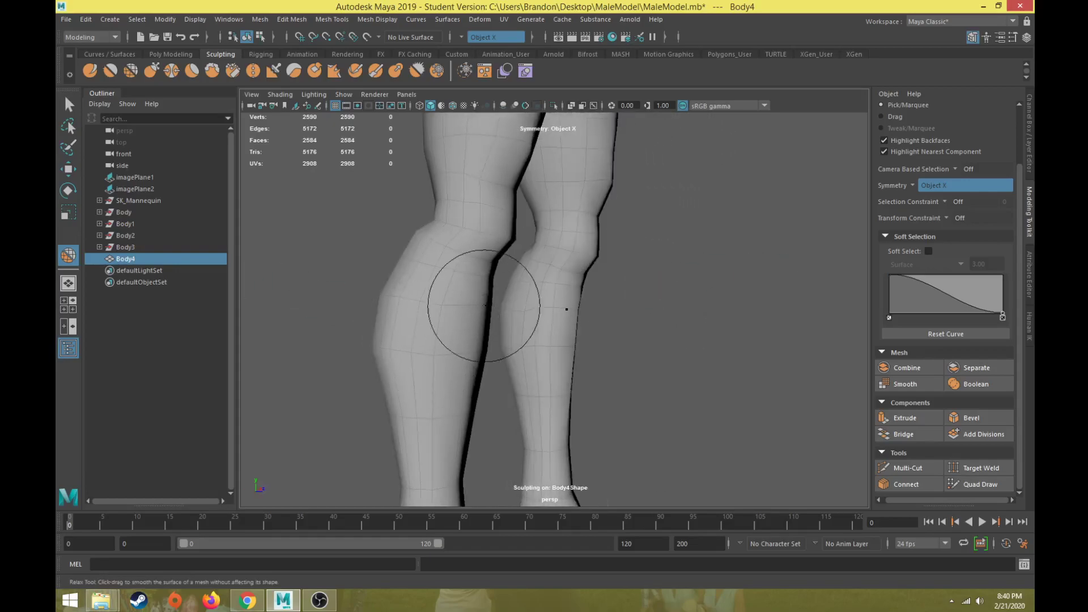
mouse_move(570, 279)
left_mouse_down()
mouse_move(549, 323)
mouse_move(559, 364)
mouse_move(454, 400)
left_mouse_up()
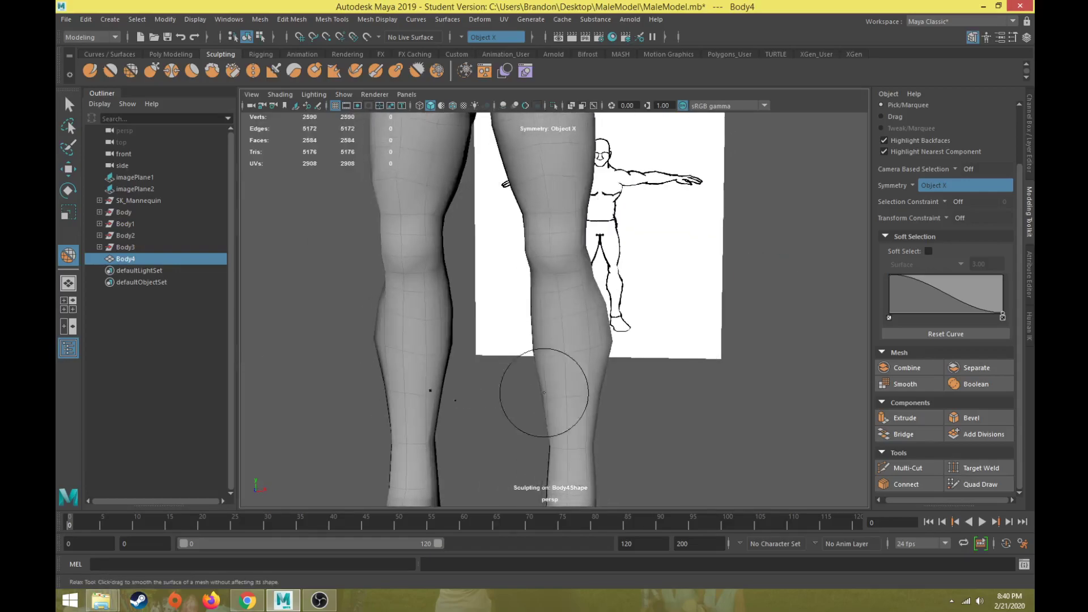
Step: Relax the backs of the lower legs down through the ankles to the feet
mouse_move(563, 389)
left_mouse_down("alt")
mouse_move(491, 405)
mouse_move(501, 406)
left_mouse_up("alt")
mouse_move(584, 330)
left_mouse_down("alt")
mouse_move(572, 316)
mouse_move(552, 343)
mouse_move(545, 321)
left_mouse_up("alt")
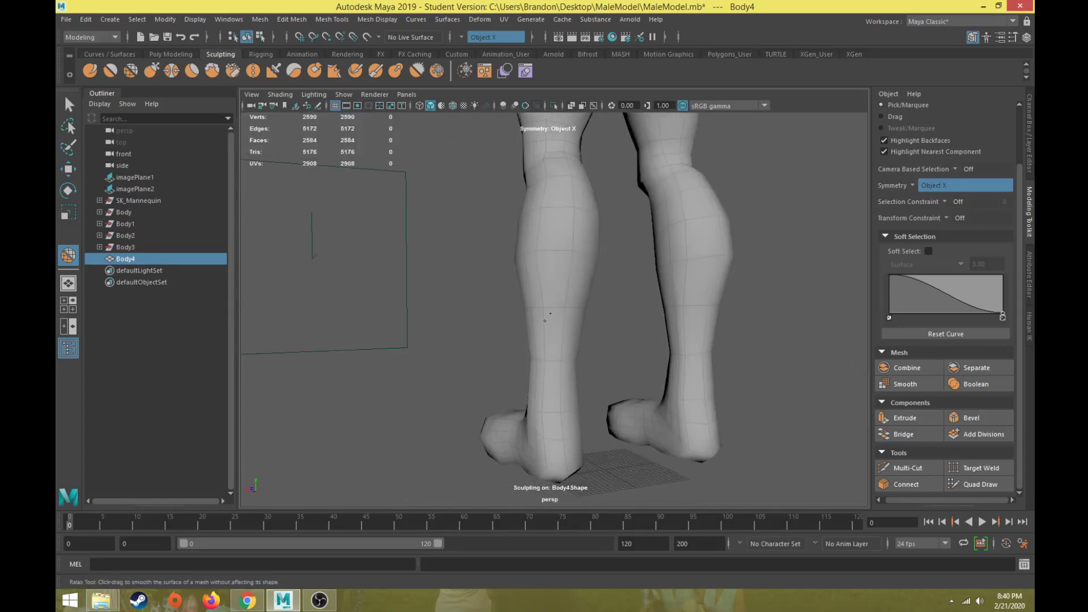
left_click_drag(555, 199, 539, 230, "alt")
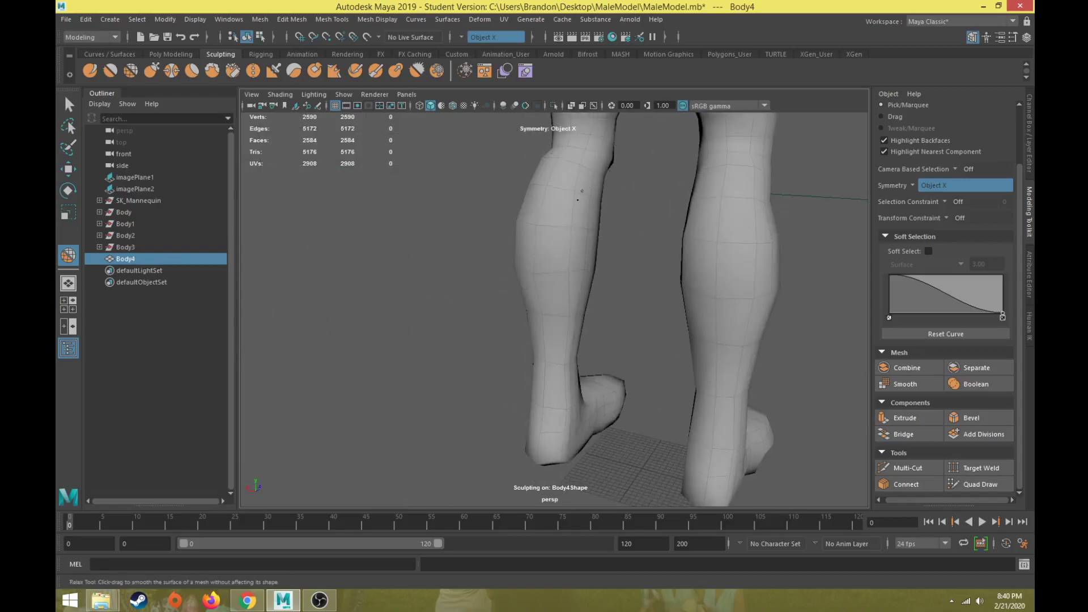
left_click_drag(565, 349, 555, 356, "alt")
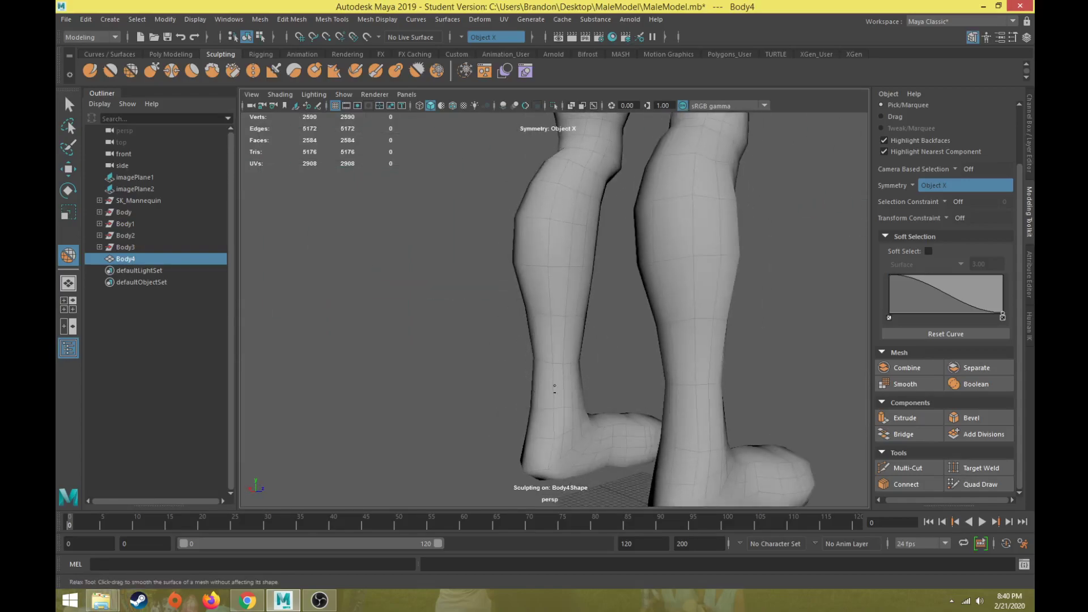
left_click_drag(553, 446, 626, 375, "alt")
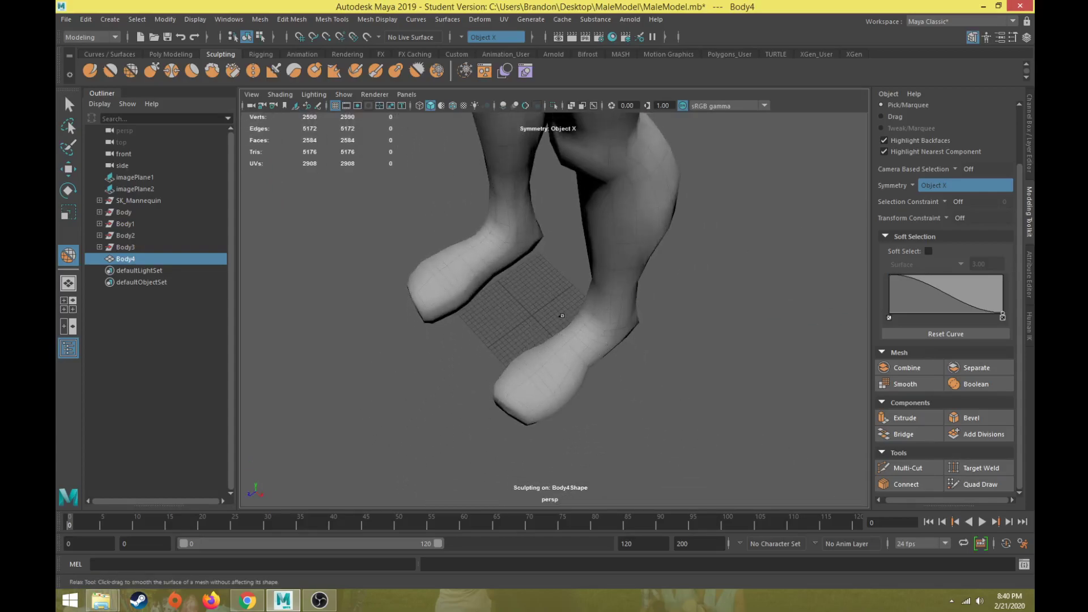
Step: Leave the Relax tool and examine the whole body's proportions and topology from the front and sides
scroll(564, 316, "down", 8)
middle_click_drag(564, 316, 567, 391, "alt")
left_click_drag(567, 391, 603, 311, "alt")
middle_click_drag(603, 311, 590, 334, "alt")
key("w")
scroll(590, 334, "up", 5)
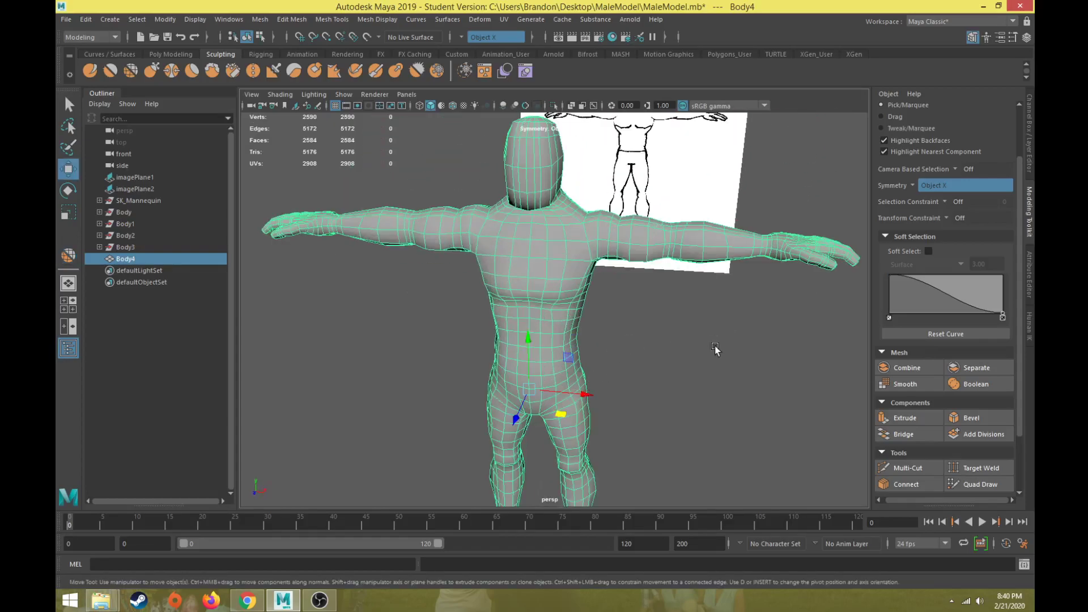
mouse_move(621, 262)
left_mouse_down("alt")
mouse_move(580, 253)
mouse_move(608, 274)
left_mouse_up("alt")
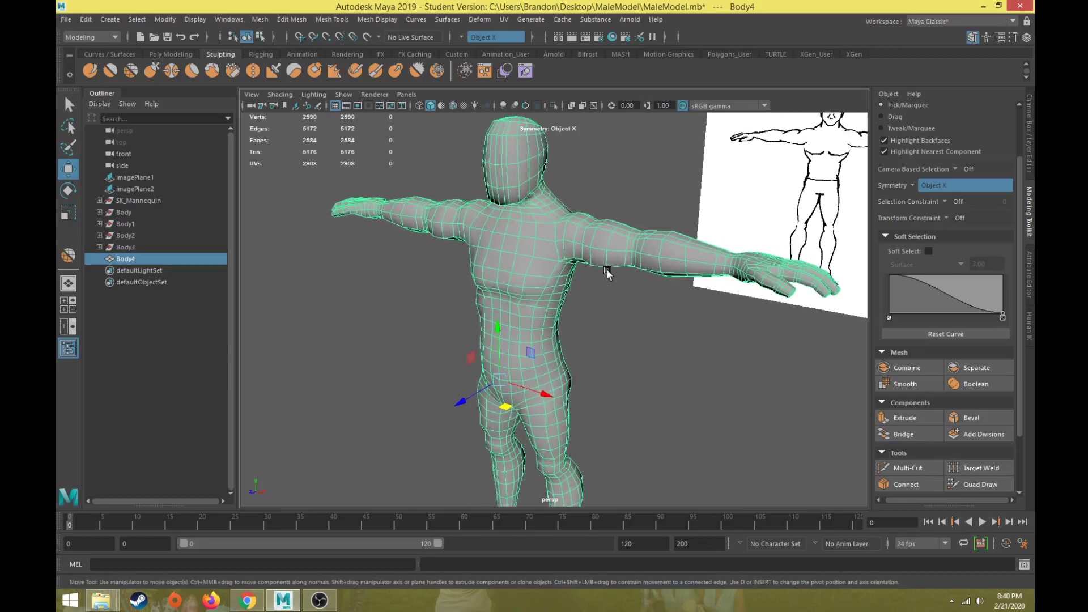
left_click_drag(462, 224, 693, 251, "alt")
scroll(581, 245, "up", 5)
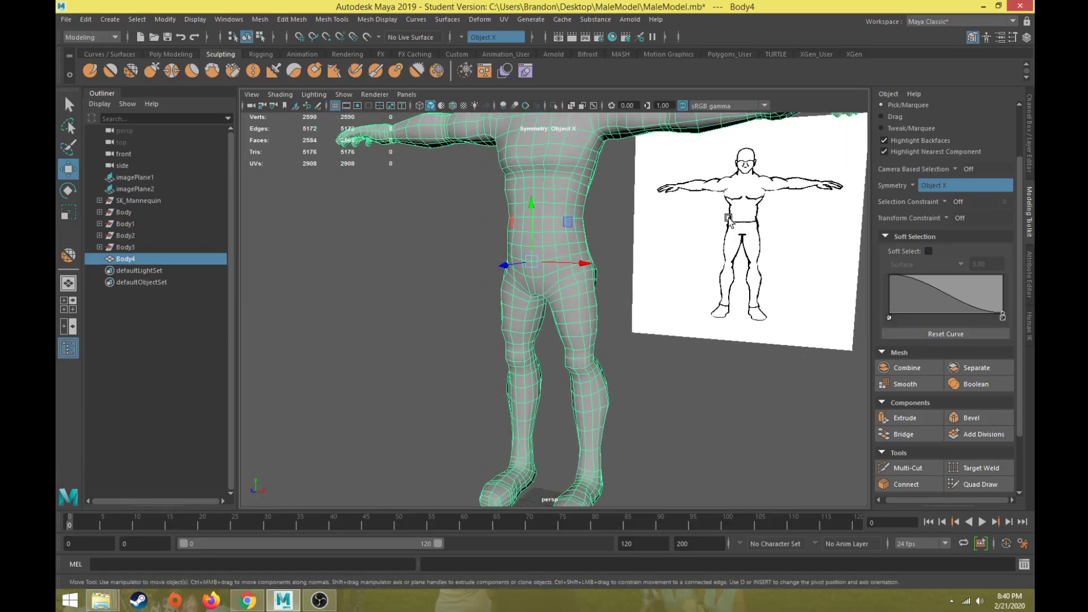
scroll(646, 264, "up", 4)
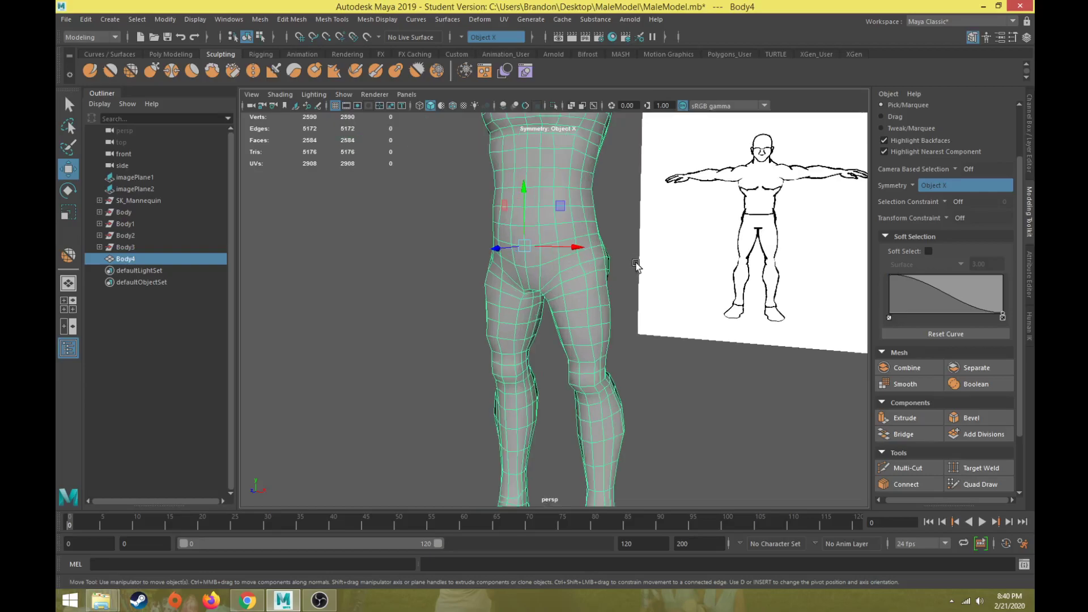
Step: Inspect the waist edge loop and adjust the waistline vertices vertically on the front of the lower abdomen
right_click_drag(601, 241, 598, 180)
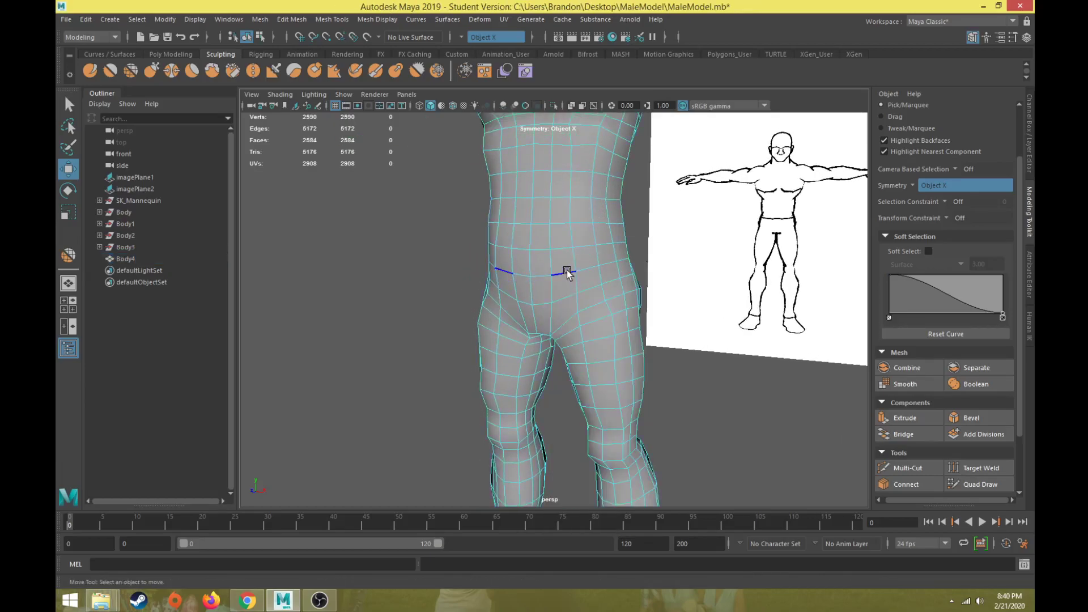
double_click(566, 270)
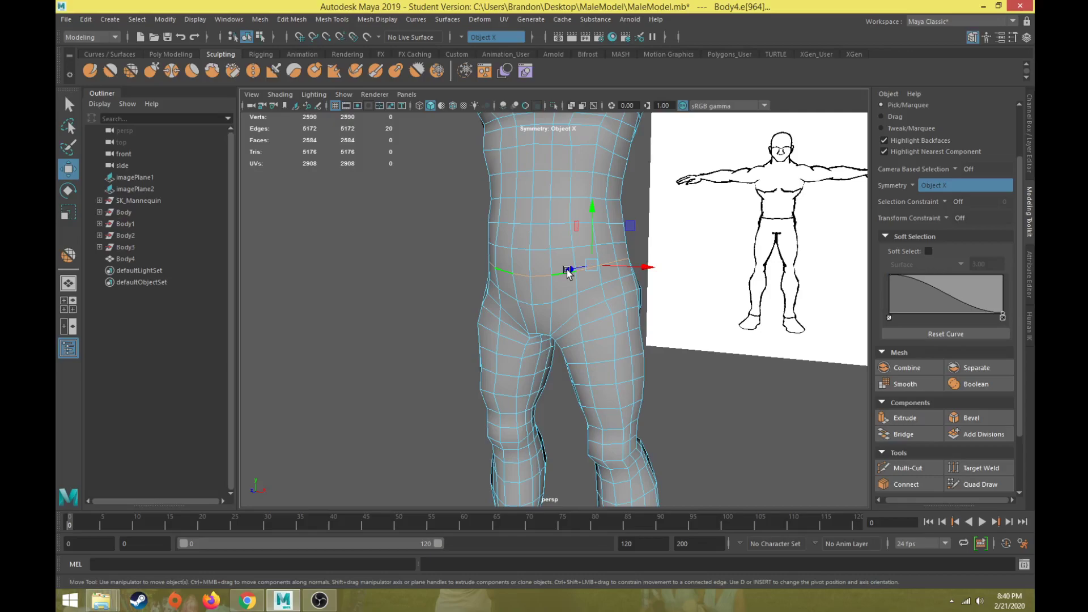
mouse_move(563, 267)
left_mouse_down("alt")
mouse_move(580, 284)
mouse_move(552, 255)
mouse_move(557, 270)
mouse_move(520, 284)
mouse_move(544, 253)
mouse_move(539, 283)
mouse_move(442, 300)
mouse_move(593, 261)
left_mouse_up("alt")
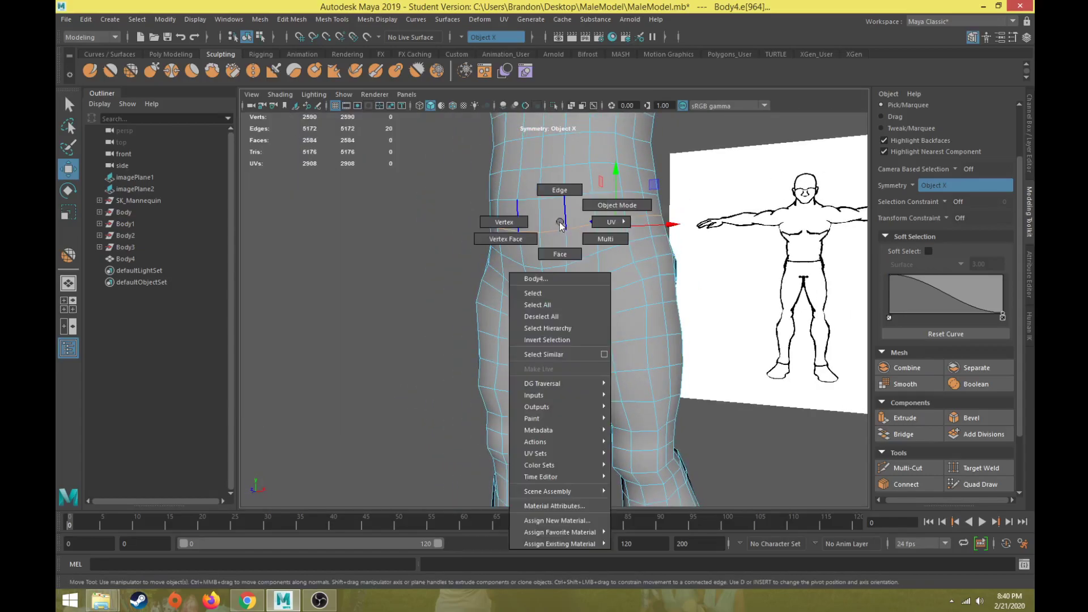
left_click_drag(549, 196, 552, 186)
key("F9")
left_click_drag(593, 222, 547, 258)
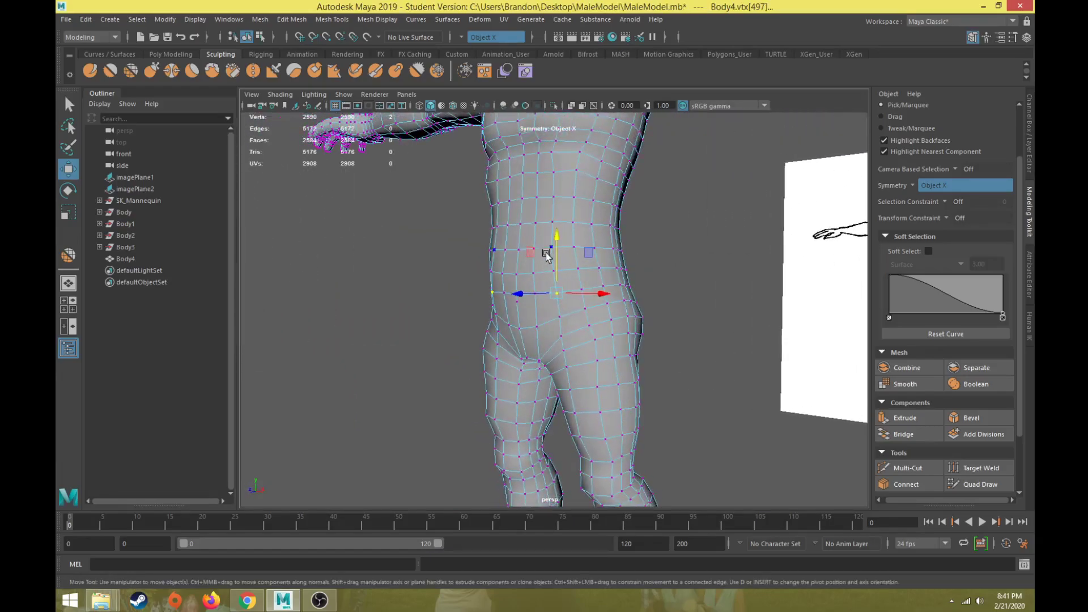
Step: Try to insert an extra edge loop around the lower abdomen
right_click_drag(550, 211, 531, 151)
left_click(333, 19)
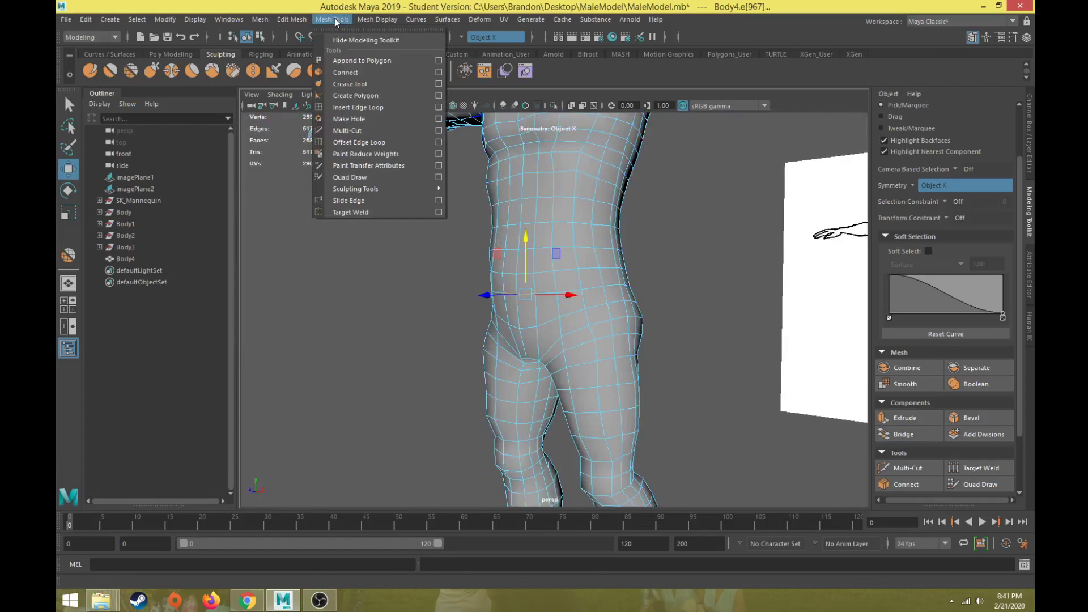
left_click(358, 104)
scroll(536, 275, "up", 2)
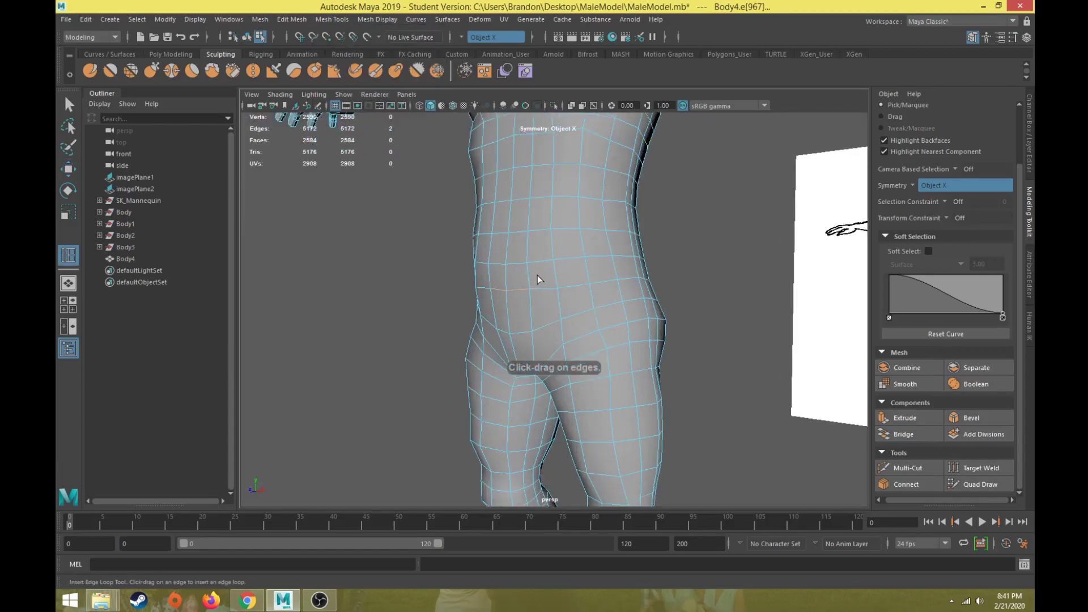
left_click(555, 269)
mouse_move(556, 272)
left_mouse_down("alt")
mouse_move(526, 295)
mouse_move(398, 286)
mouse_move(520, 297)
mouse_move(585, 289)
mouse_move(534, 284)
left_mouse_up("alt")
key("ctrl+z")
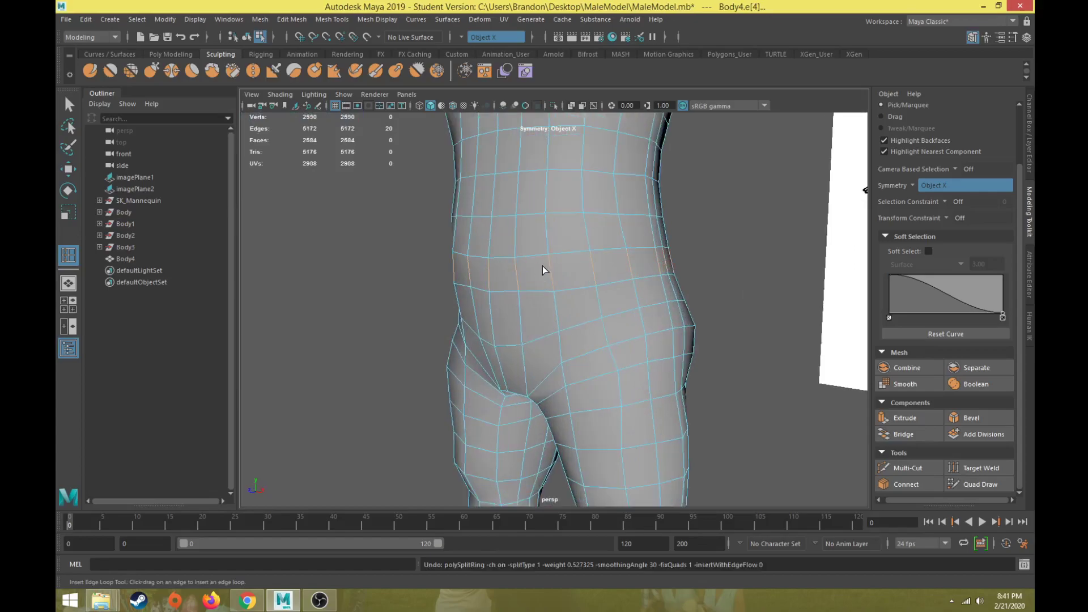
Step: Add offset edge loops just above and below the waistline loop around the body
left_click_drag(549, 244, 534, 270, "alt")
right_click_drag(530, 226, 545, 214)
left_click(520, 235)
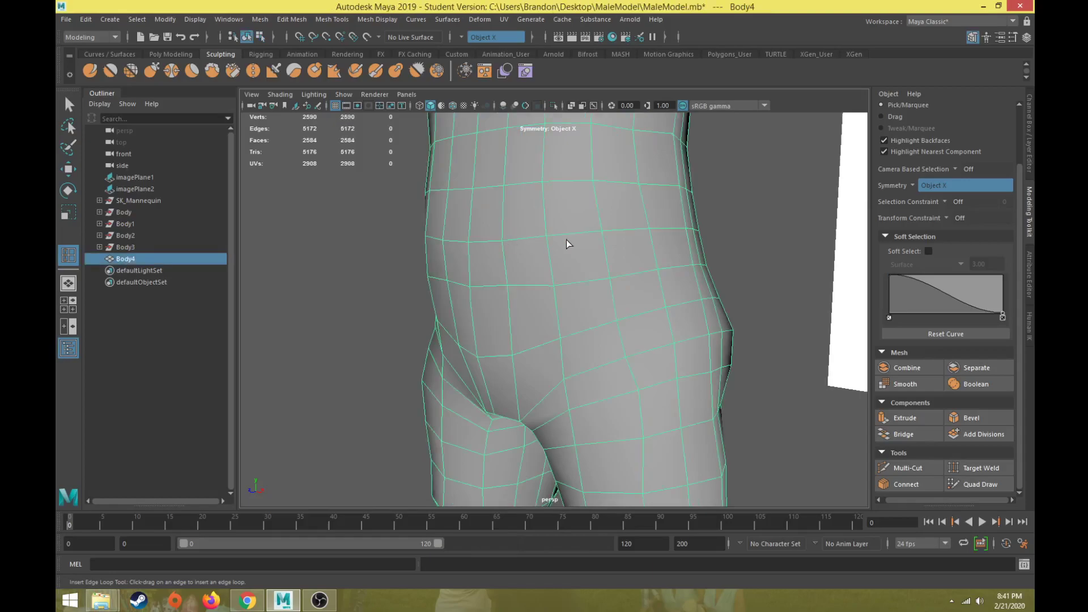
left_click(335, 19)
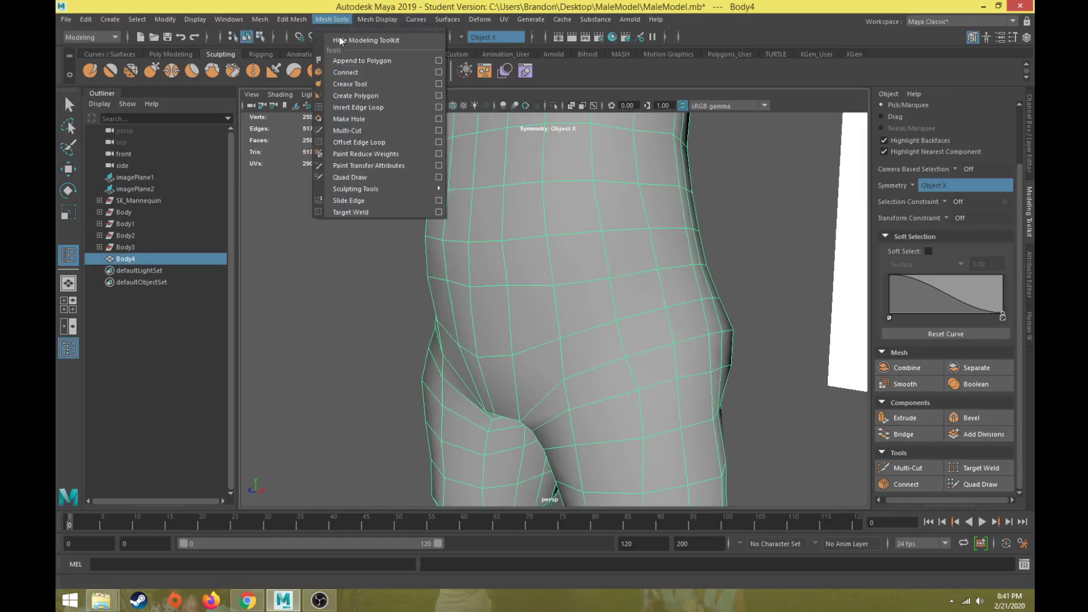
left_click(353, 145)
mouse_move(539, 249)
left_mouse_down("alt")
mouse_move(439, 243)
mouse_move(537, 243)
mouse_move(510, 246)
mouse_move(526, 246)
left_mouse_up("alt")
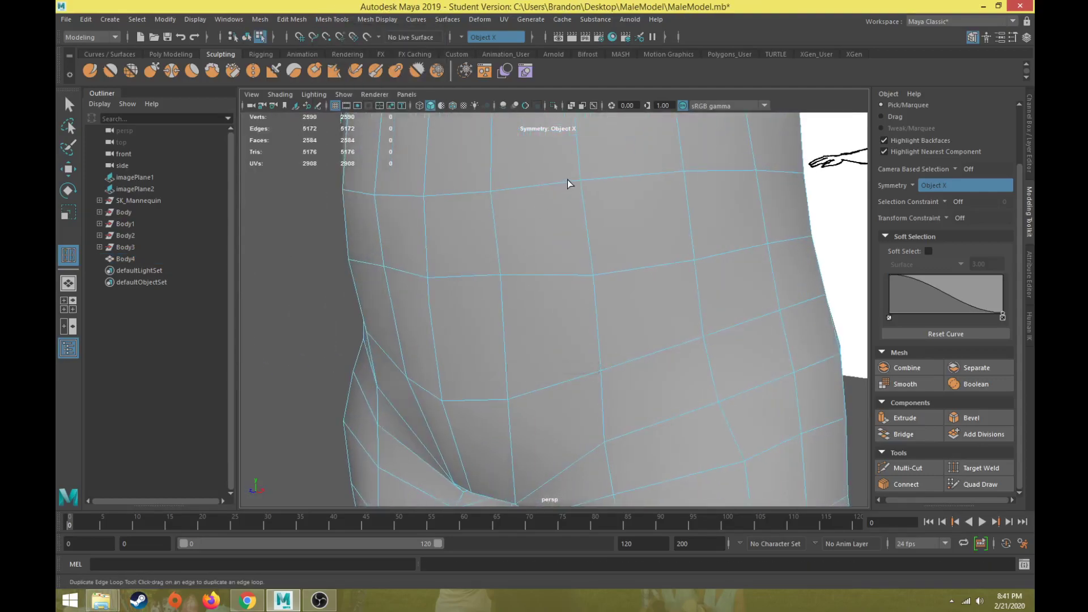
left_click_drag(563, 183, 499, 199)
left_click_drag(505, 259, 442, 267, "alt")
middle_click_drag(442, 267, 545, 291, "alt")
mouse_move(538, 290)
left_mouse_down("alt")
mouse_move(573, 289)
mouse_move(542, 296)
left_mouse_up("alt")
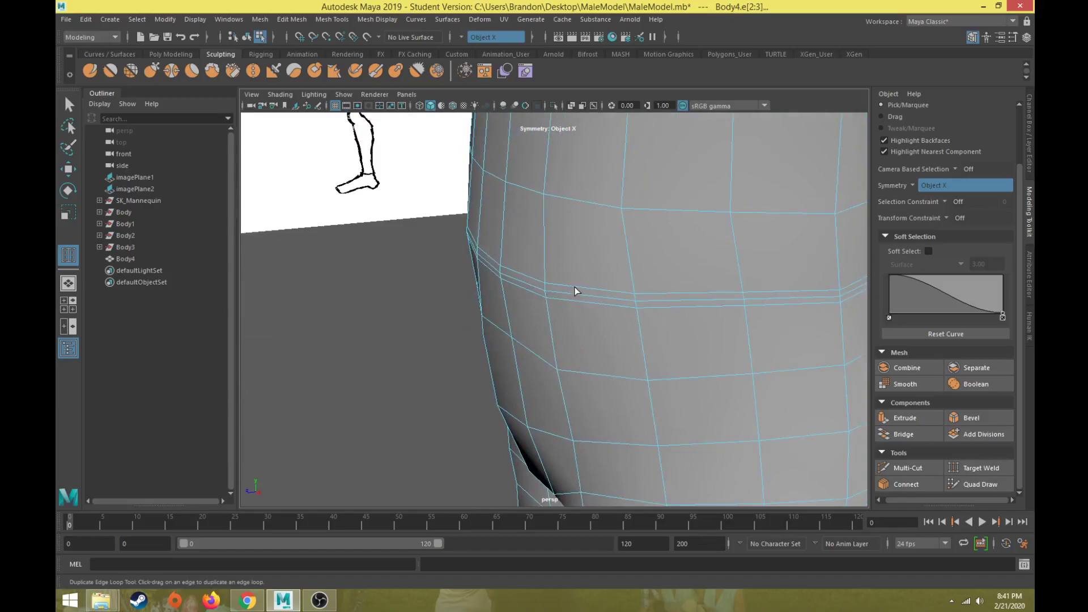
Step: Reposition and scale the waistline edge loop outward to form a raised trouser waistband rim
mouse_move(516, 261)
left_mouse_down("alt")
mouse_move(532, 260)
mouse_move(507, 254)
left_mouse_up("alt")
right_click_drag(508, 253, 512, 230)
left_click(549, 284)
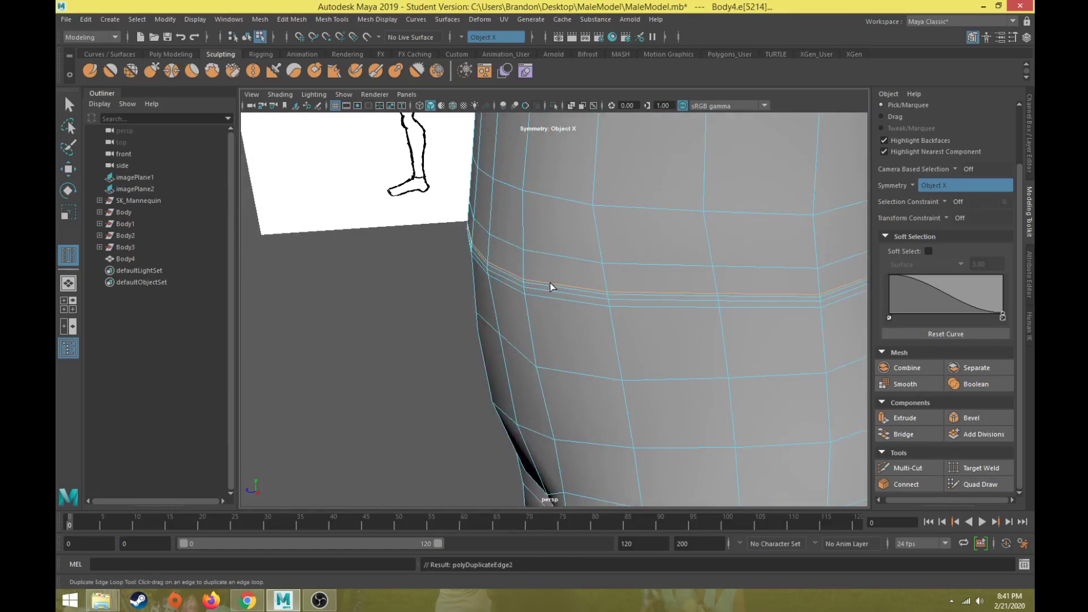
key("w")
mouse_move(554, 282)
left_mouse_down("alt")
mouse_move(568, 322)
mouse_move(526, 317)
mouse_move(555, 272)
mouse_move(547, 280)
left_mouse_up("alt")
key("r")
mouse_move(630, 253)
left_mouse_down()
mouse_move(639, 194)
mouse_move(634, 205)
left_mouse_up()
key("w")
mouse_move(635, 205)
left_mouse_down("alt")
mouse_move(559, 259)
mouse_move(619, 257)
mouse_move(549, 243)
left_mouse_up("alt")
key("F8")
left_click(354, 396)
Step: Bevel the upper rim loop of the waistband with a fraction of 0.5 and one segment
left_click_drag(354, 396, 410, 307, "alt")
left_click(449, 324)
right_click_drag(406, 279, 407, 247)
double_click(368, 279)
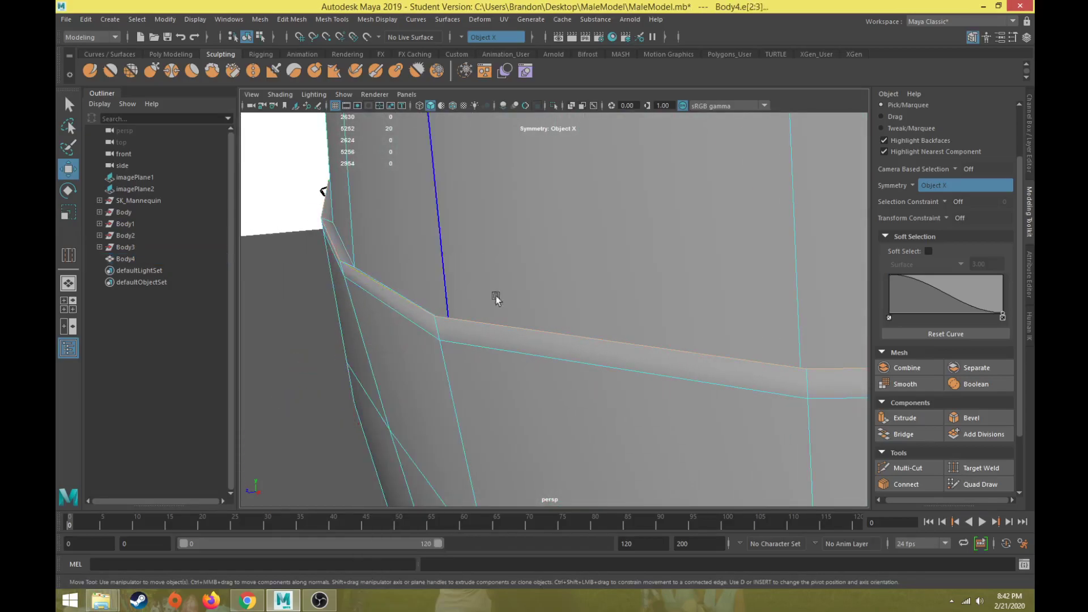
left_click(972, 419)
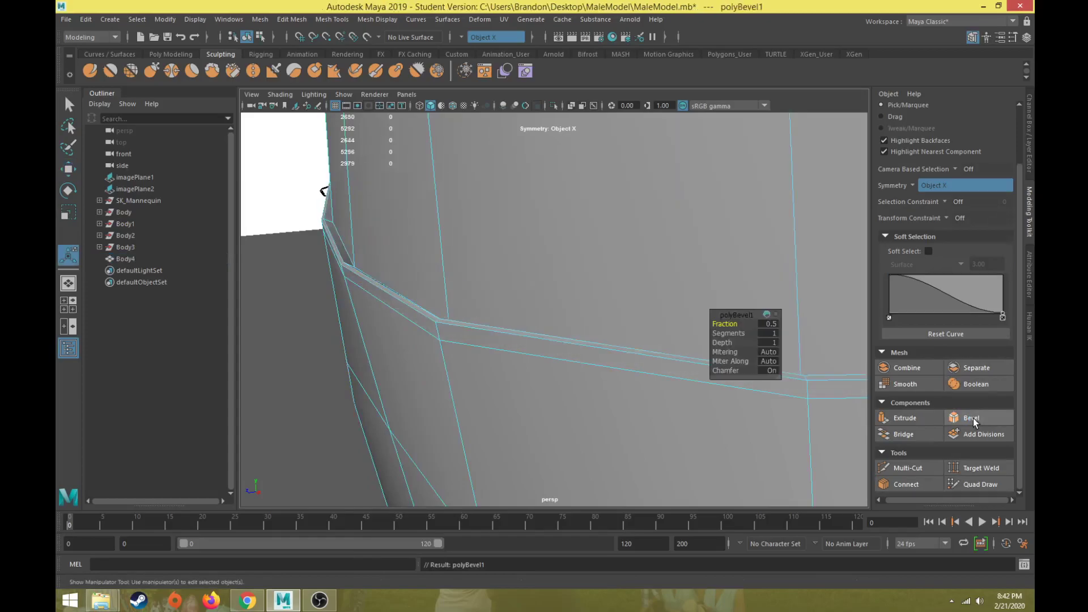
left_click_drag(417, 326, 385, 332, "alt")
Step: Bevel the edge loop where the torso meets the inside of the waistband
double_click(341, 295)
left_click_drag(341, 294, 865, 380, "alt")
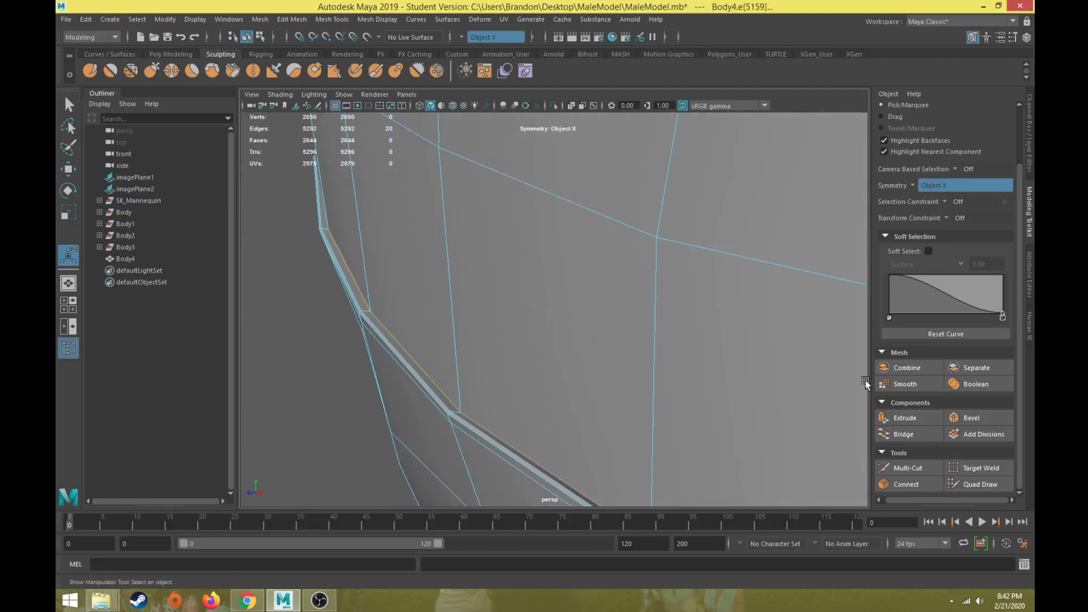
left_click(973, 419)
left_click_drag(453, 334, 447, 331, "alt")
Step: Lower the waistband's inner edge loops inside the trousers and scale them to 1.078 front to back
mouse_move(442, 279)
right_mouse_down()
mouse_move(442, 297)
mouse_move(428, 295)
right_mouse_up()
double_click(421, 338)
scroll(419, 339, "down", 10)
key("4")
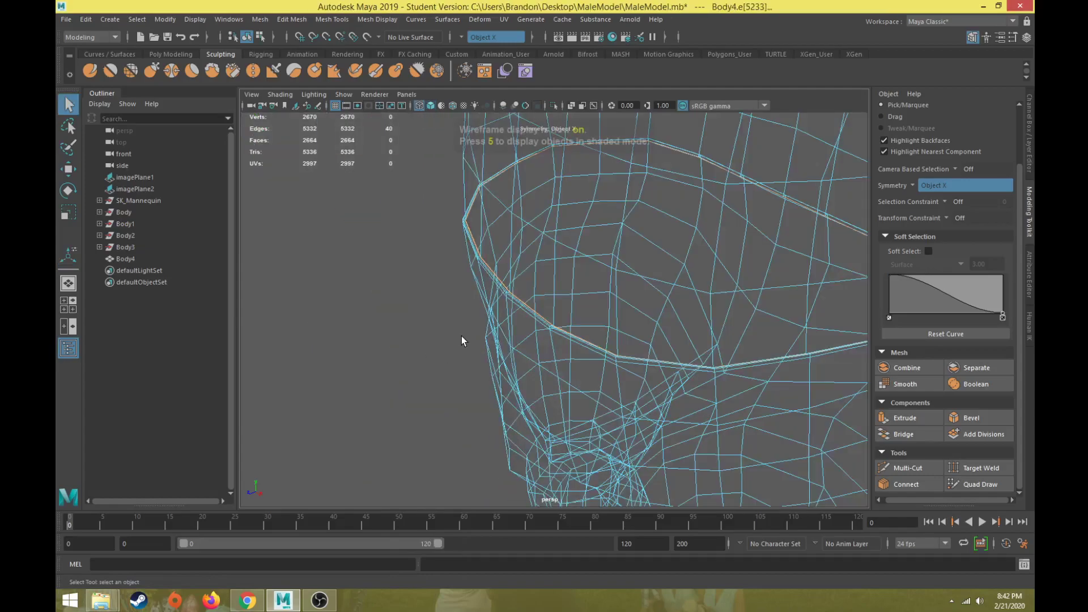
key("5")
mouse_move(474, 309)
left_mouse_down("alt")
mouse_move(477, 290)
mouse_move(529, 270)
left_mouse_up("alt")
key("4")
key("w")
middle_click_drag(623, 204, 623, 218)
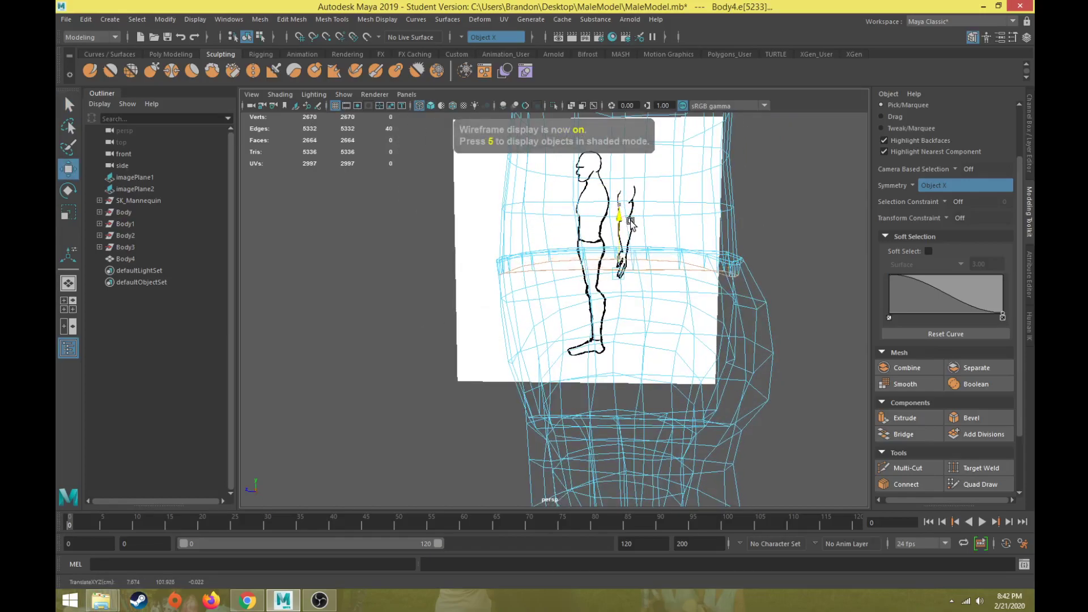
key("r")
left_click_drag(575, 275, 567, 278)
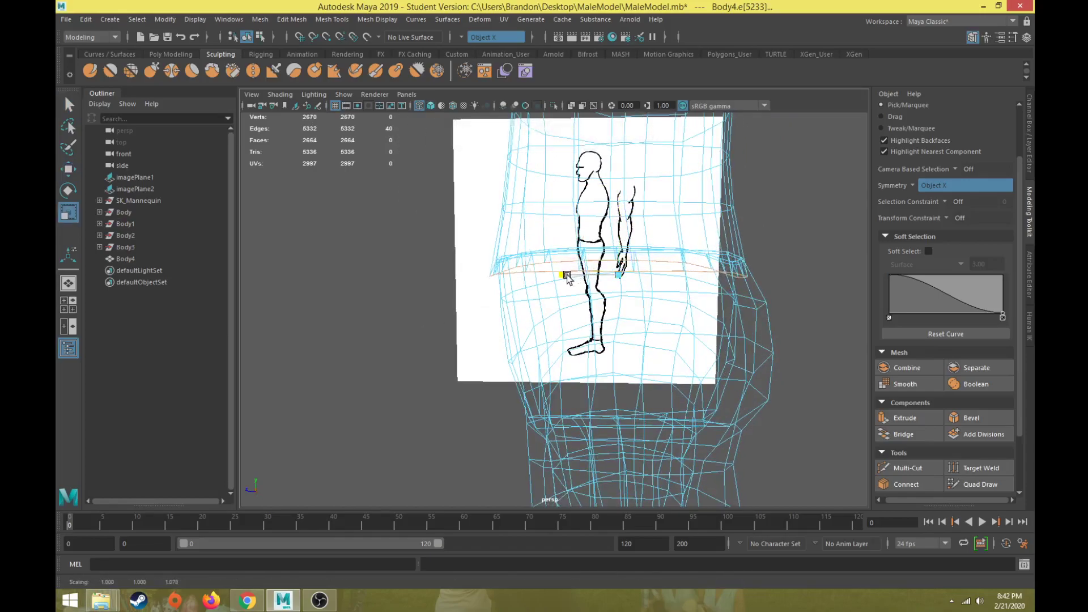
key("w")
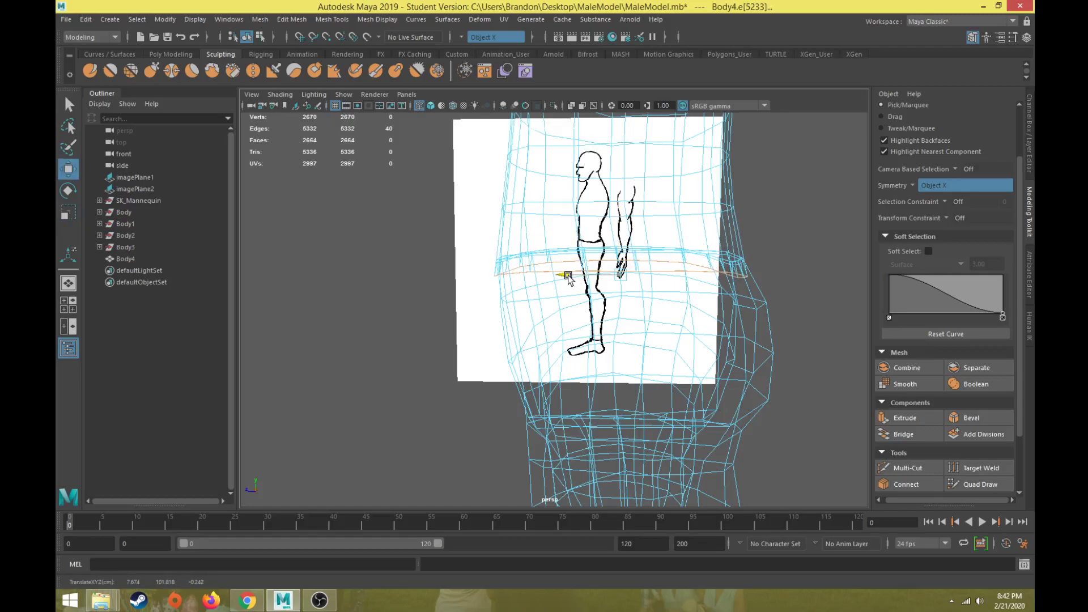
key("5")
mouse_move(565, 275)
left_mouse_down("alt")
mouse_move(491, 291)
mouse_move(645, 299)
mouse_move(580, 308)
mouse_move(561, 296)
left_mouse_up("alt")
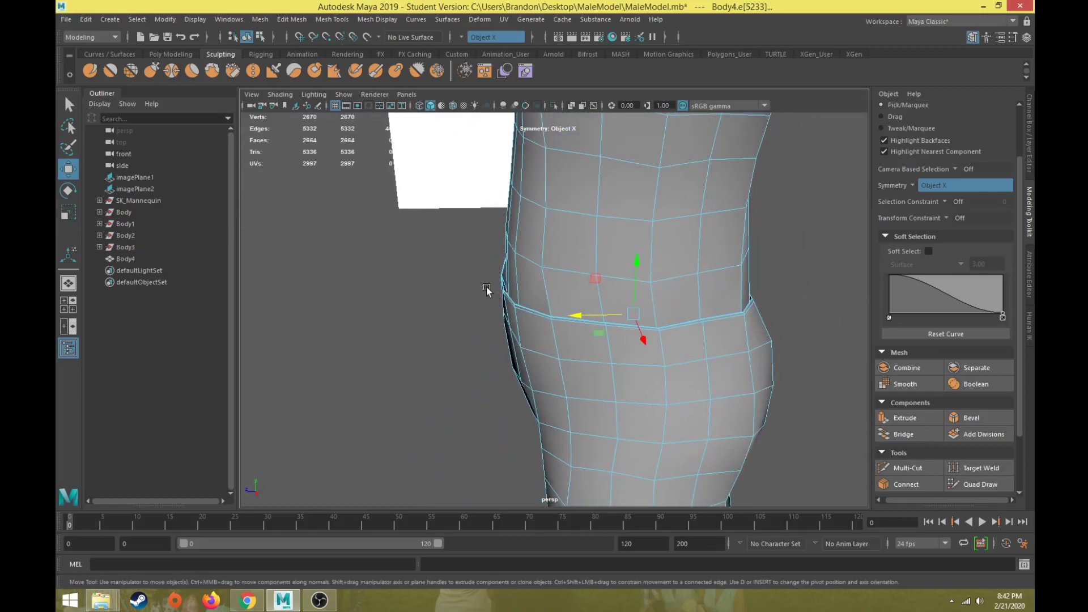
Step: Examine the waistband and the tucked-in torso from several sides in wireframe and shaded display
scroll(488, 290, "up", 3)
mouse_move(488, 291)
left_mouse_down("alt")
mouse_move(520, 285)
mouse_move(493, 295)
mouse_move(531, 289)
mouse_move(539, 299)
mouse_move(454, 316)
mouse_move(506, 326)
left_mouse_up("alt")
scroll(491, 306, "up", 5)
scroll(490, 306, "down", 4)
key("4")
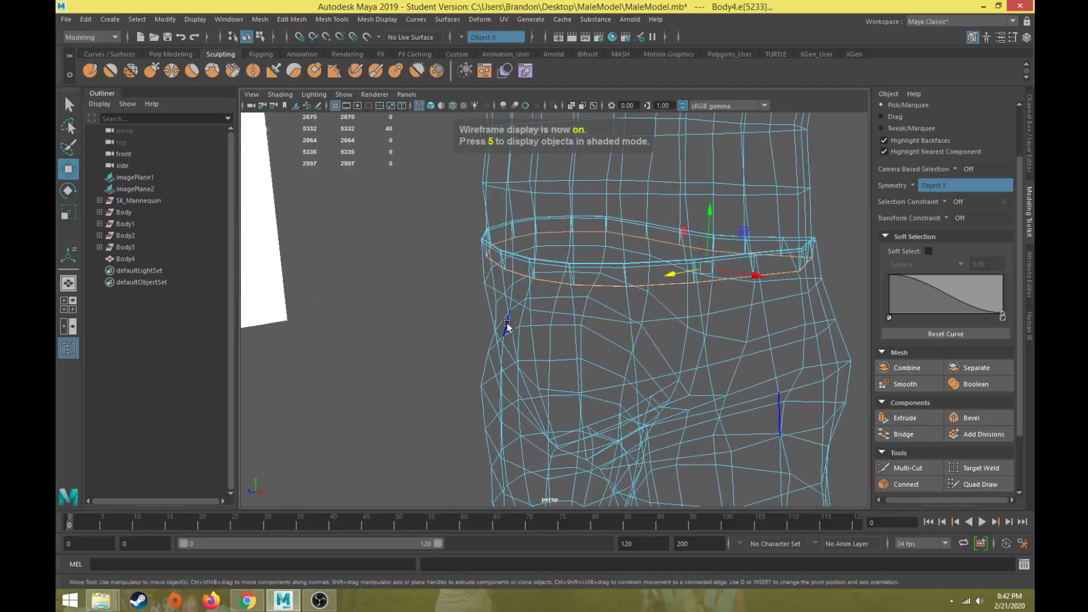
key("5")
right_click_drag(521, 206, 572, 189)
left_click(367, 298)
mouse_move(368, 299)
left_mouse_down("alt")
mouse_move(398, 323)
mouse_move(493, 335)
mouse_move(523, 326)
mouse_move(449, 340)
left_mouse_up("alt")
scroll(706, 340, "up", 3)
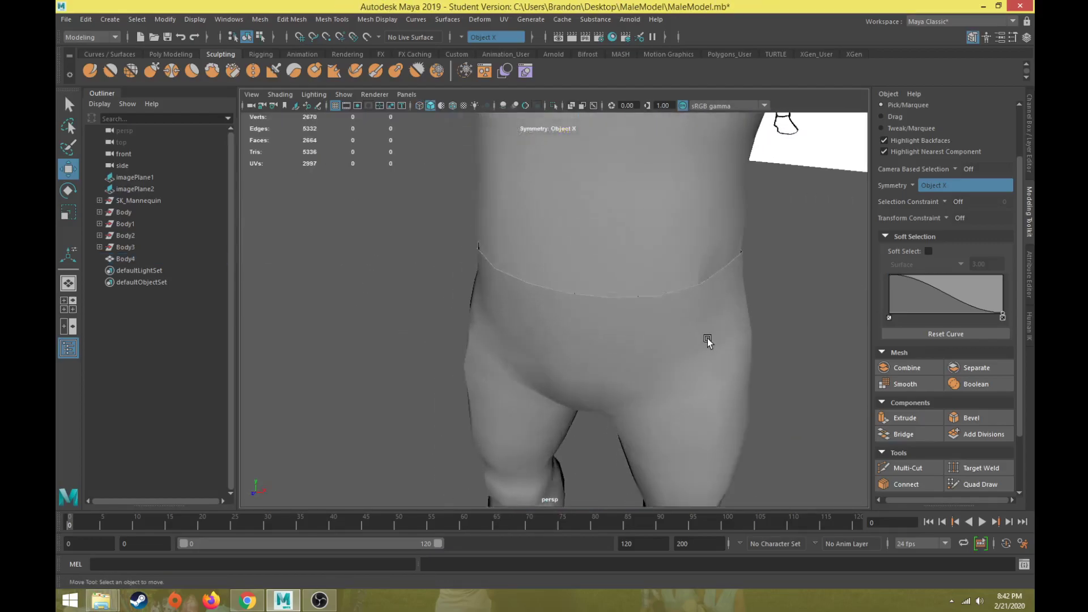
Step: Apply Soften/Harden Edges to the edge loop around the waistband rim
left_click(664, 306)
right_click_drag(662, 280, 657, 249)
double_click(688, 281)
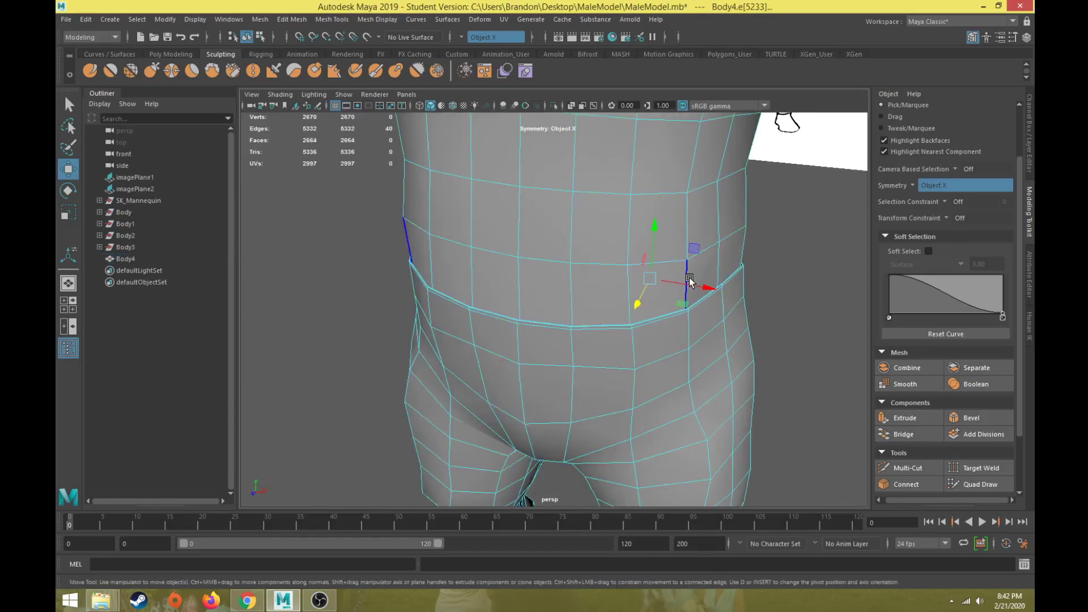
left_click(380, 21)
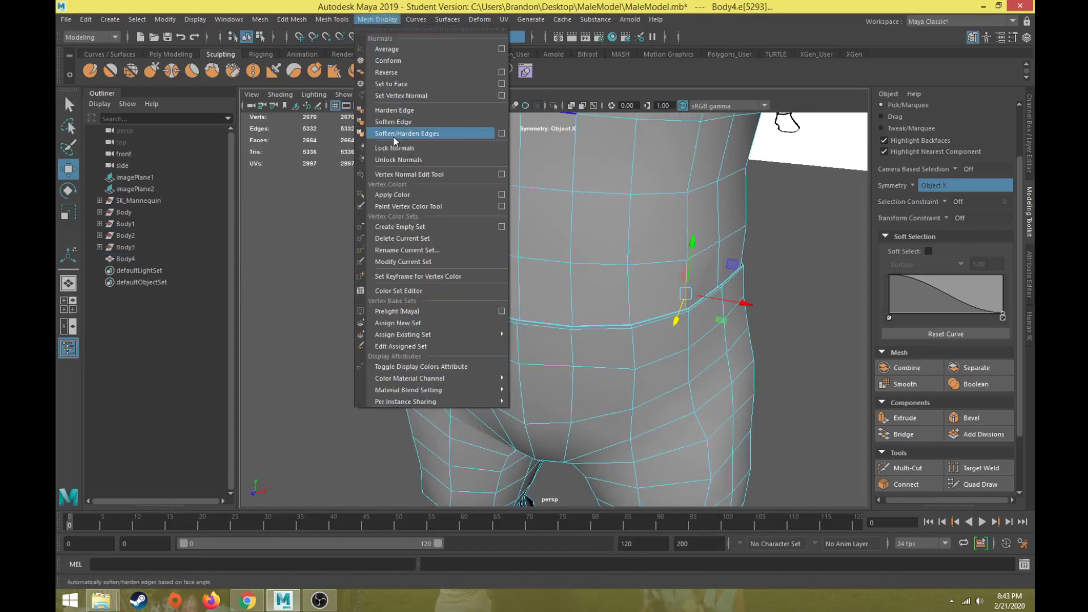
left_click(403, 129)
right_click_drag(514, 210, 578, 189)
left_click(388, 309)
Step: Add offset edge loops just above and below the edge loop around the ankle
scroll(384, 340, "down", 3)
left_click_drag(382, 349, 483, 338, "alt")
scroll(499, 357, "down", 3)
left_click_drag(522, 376, 740, 316, "alt")
scroll(471, 376, "up", 5)
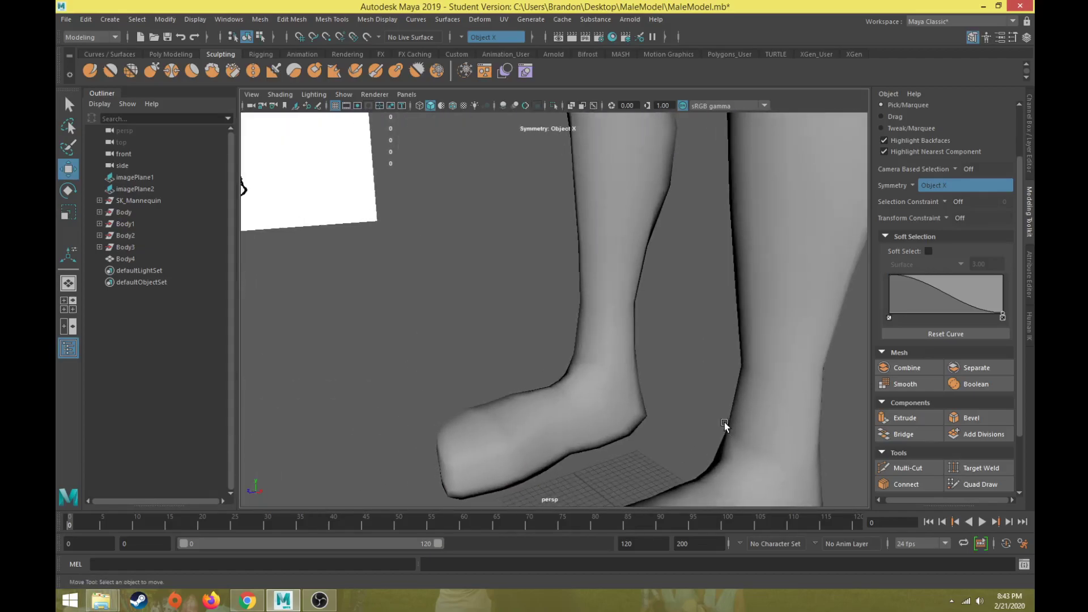
left_click(743, 436)
scroll(743, 440, "down", 3)
right_click_drag(770, 307, 767, 247)
left_click(759, 330)
double_click(767, 377)
left_click_drag(767, 376, 453, 317, "alt")
left_click(378, 19)
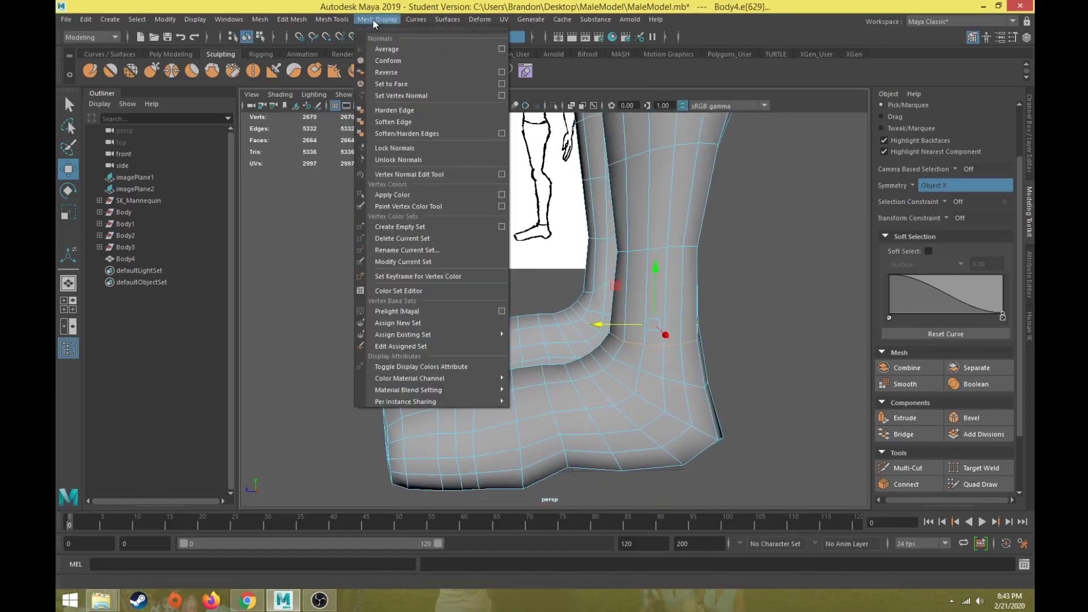
mouse_move(333, 22)
left_click(358, 142)
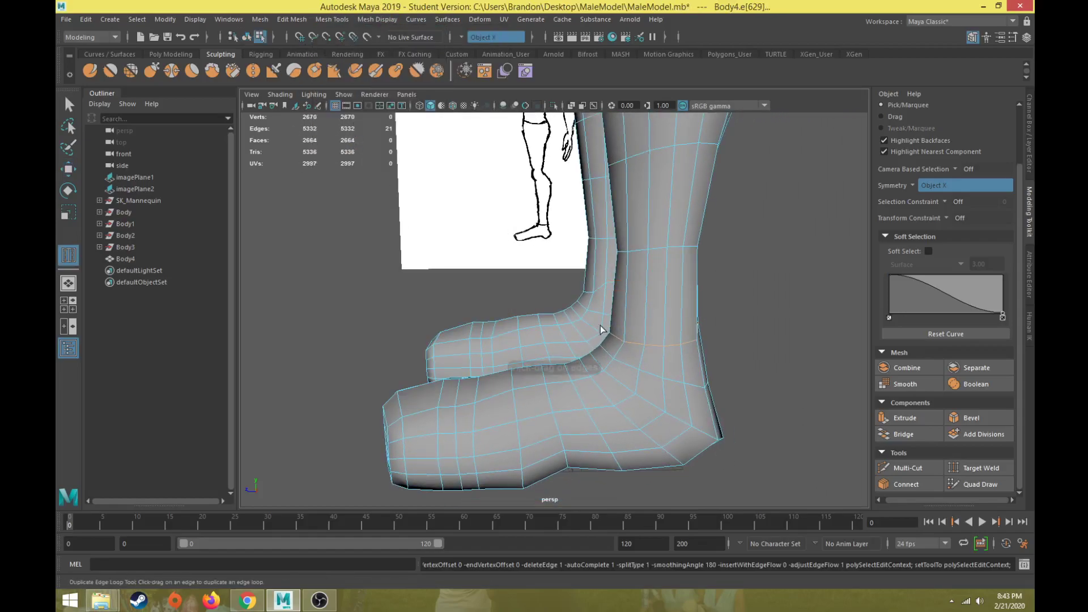
scroll(679, 366, "up", 4)
left_click_drag(688, 365, 448, 278, "alt")
middle_click_drag(448, 278, 756, 401, "alt")
scroll(352, 403, "down", 6)
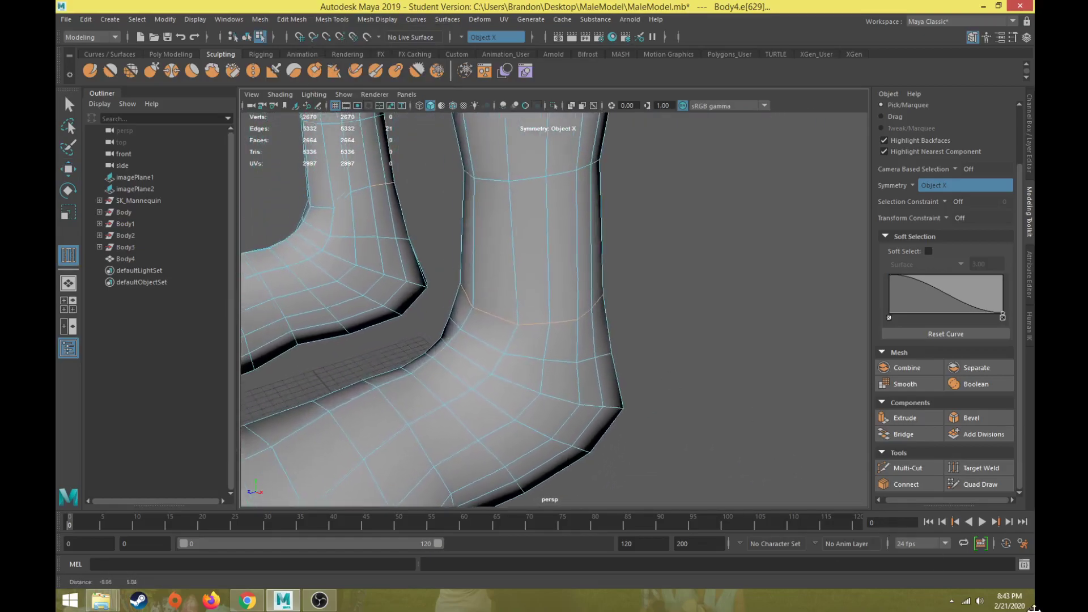
left_click_drag(366, 370, 376, 341, "alt")
scroll(508, 373, "up", 5)
left_click_drag(539, 384, 763, 317, "alt")
Step: Lower the upper offset loop on the ankle so it sits close to the original ankle loop
key("w")
double_click(819, 275)
left_click_drag(818, 275, 577, 284, "alt")
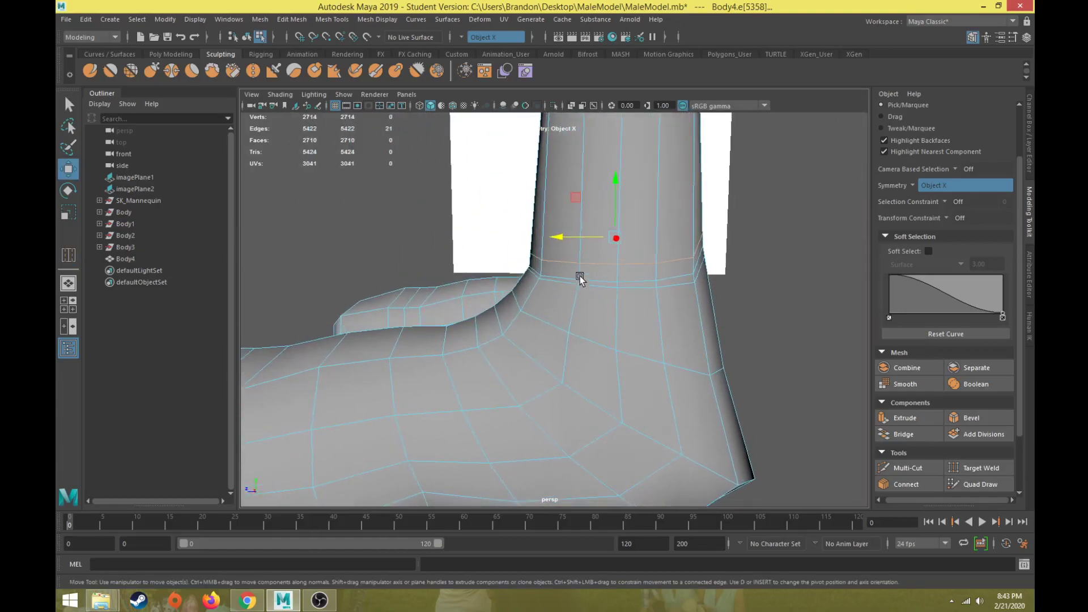
left_click_drag(614, 193, 615, 208)
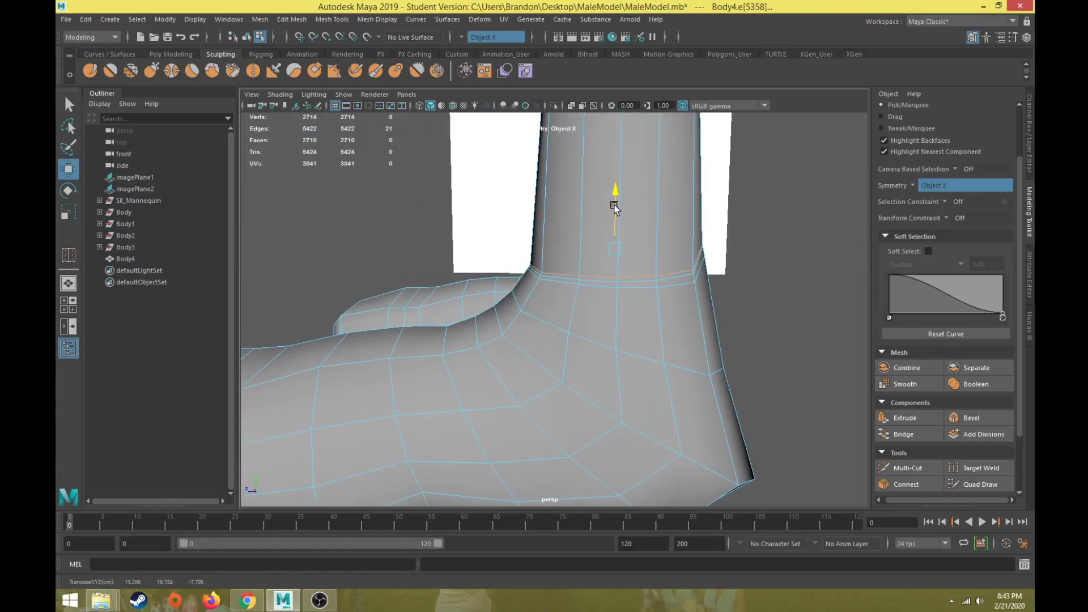
middle_click_drag(606, 217, 586, 246, "alt")
scroll(569, 319, "up", 3)
Step: Scale the upper ankle loop outward and move it over the loops below to form a trouser cuff
double_click(582, 329)
key("r")
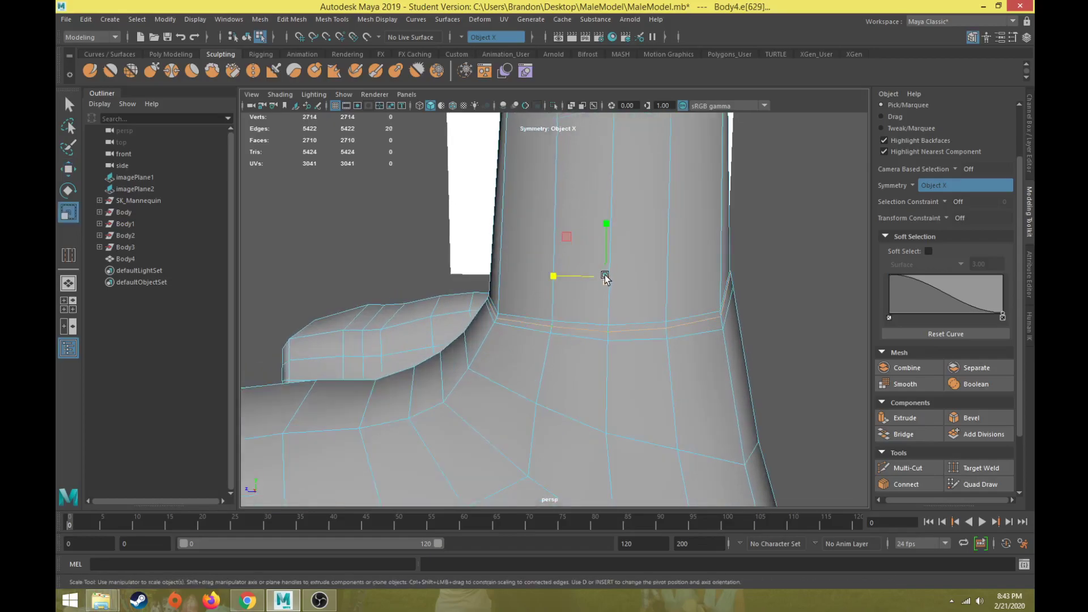
key("w")
left_click_drag(607, 251, 500, 316)
left_click(548, 338)
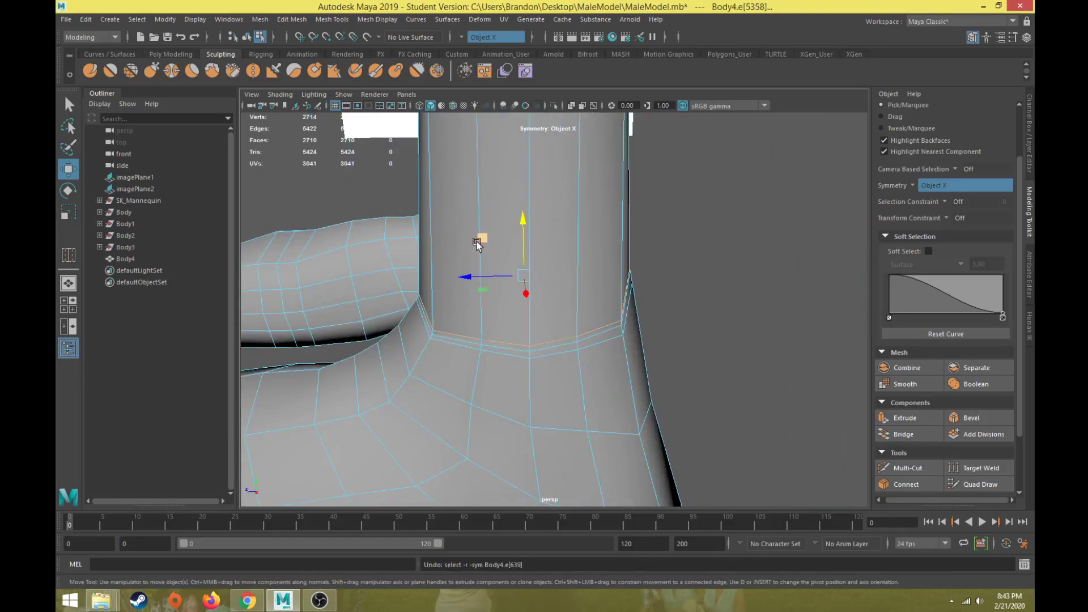
key("r")
left_click_drag(523, 270, 541, 257)
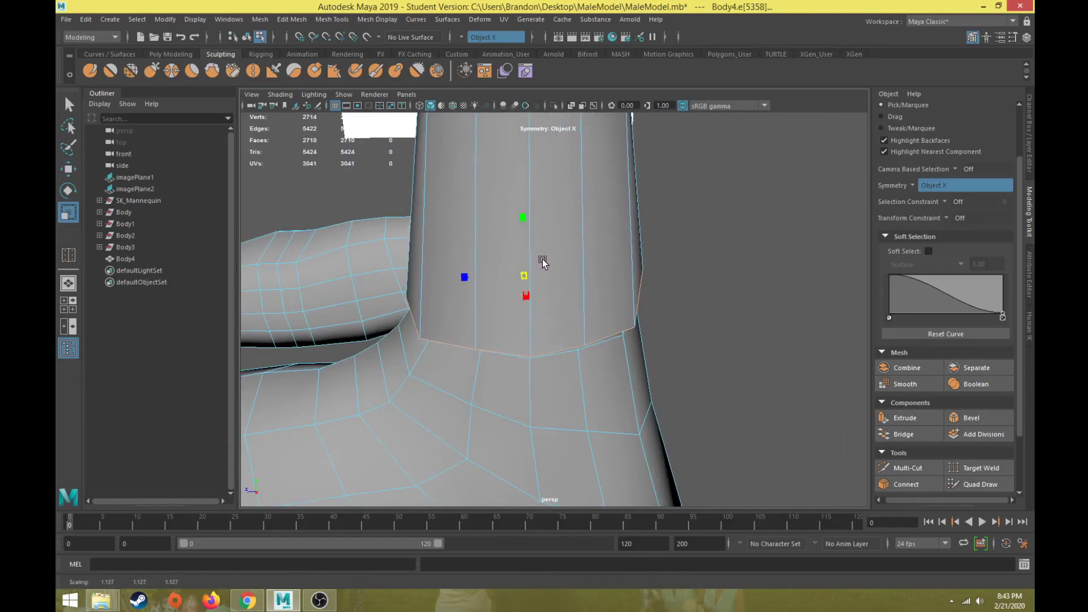
key("w")
left_click_drag(481, 243, 477, 206)
left_click_drag(530, 169, 528, 177)
Step: Scale the edge loop along the bottom rim of the trouser cuffs uniformly to adjust their flare
key("r")
left_click_drag(495, 211, 518, 272, "alt")
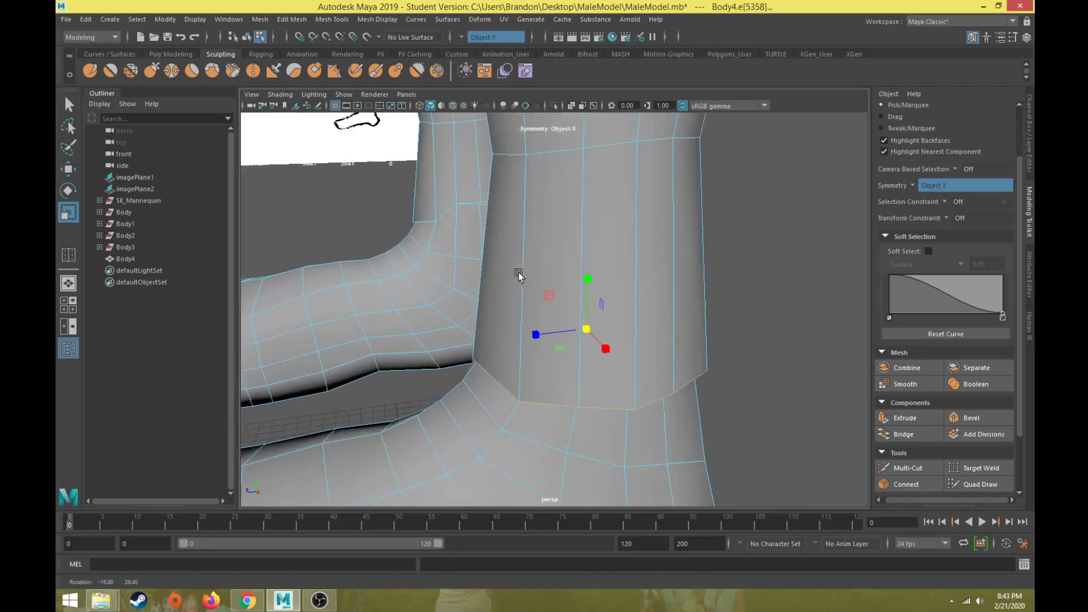
left_click_drag(587, 326, 498, 313)
left_click_drag(490, 189, 518, 230)
Step: Add the loop tucked underneath the cuff rim to the edge selection and bevel both loops
key("w")
double_click(598, 169, "shift")
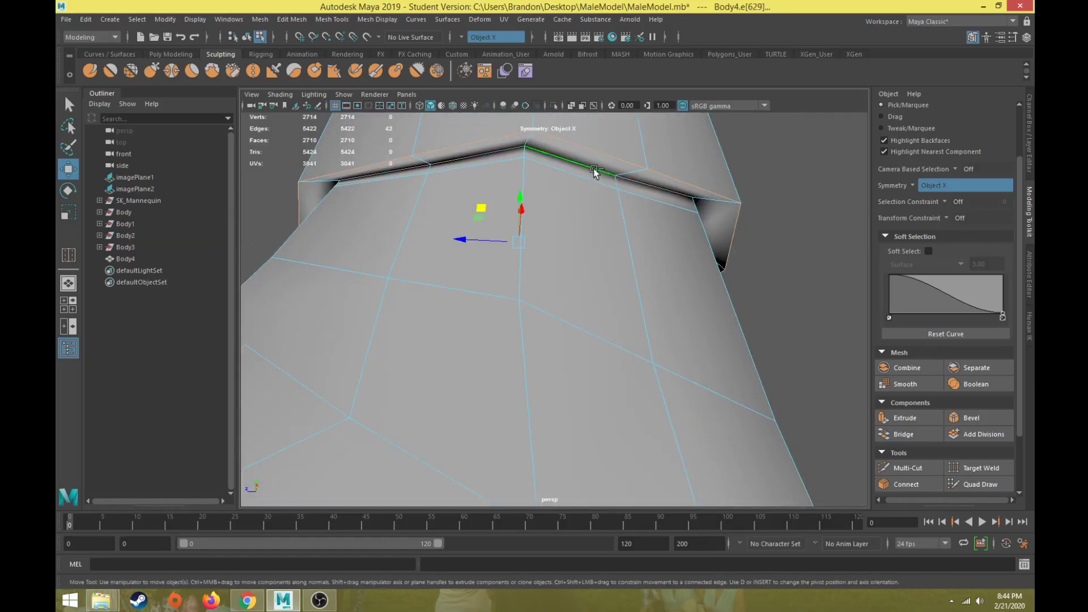
left_click(957, 419)
Step: Examine the bevelled trouser cuffs and the surrounding ankle mesh from several angles
left_click_drag(465, 235, 519, 226, "alt")
right_click_drag(519, 225, 552, 206)
left_click_drag(553, 207, 648, 356, "alt")
left_click_drag(693, 349, 623, 339, "alt")
left_click(623, 338)
right_click_drag(604, 319, 558, 284)
left_click_drag(558, 284, 564, 258, "alt")
left_click(601, 292)
left_click_drag(601, 292, 582, 380, "alt")
key("w")
left_click_drag(649, 337, 578, 308)
right_click(594, 235)
left_click(656, 225)
Step: Select the ring of vertical edges around the trouser cuffs and soften their normals
right_click(578, 278)
left_click(579, 249)
left_click(630, 306)
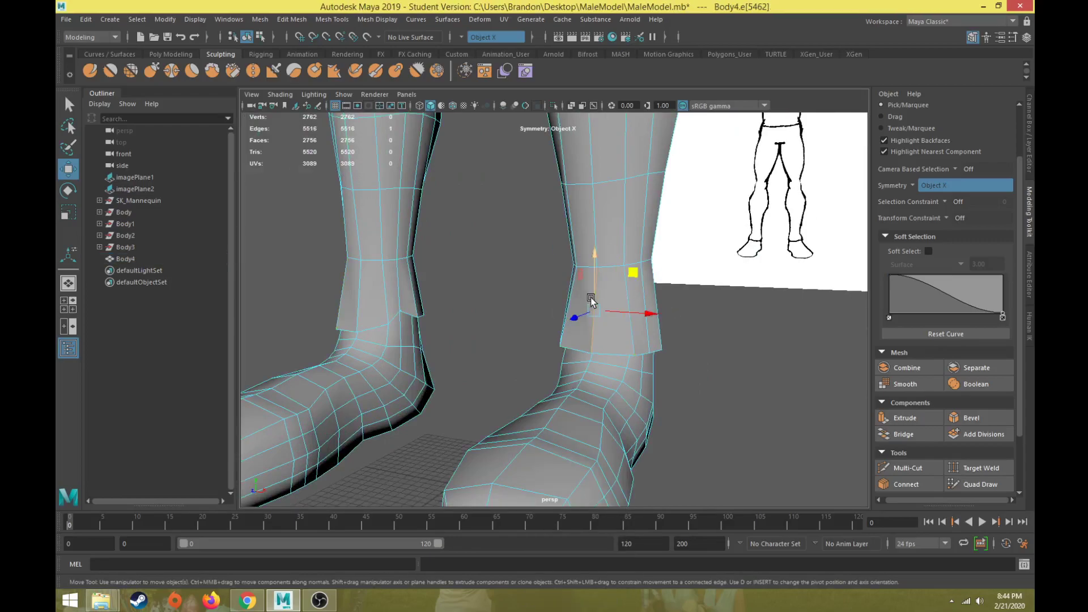
double_click(623, 288)
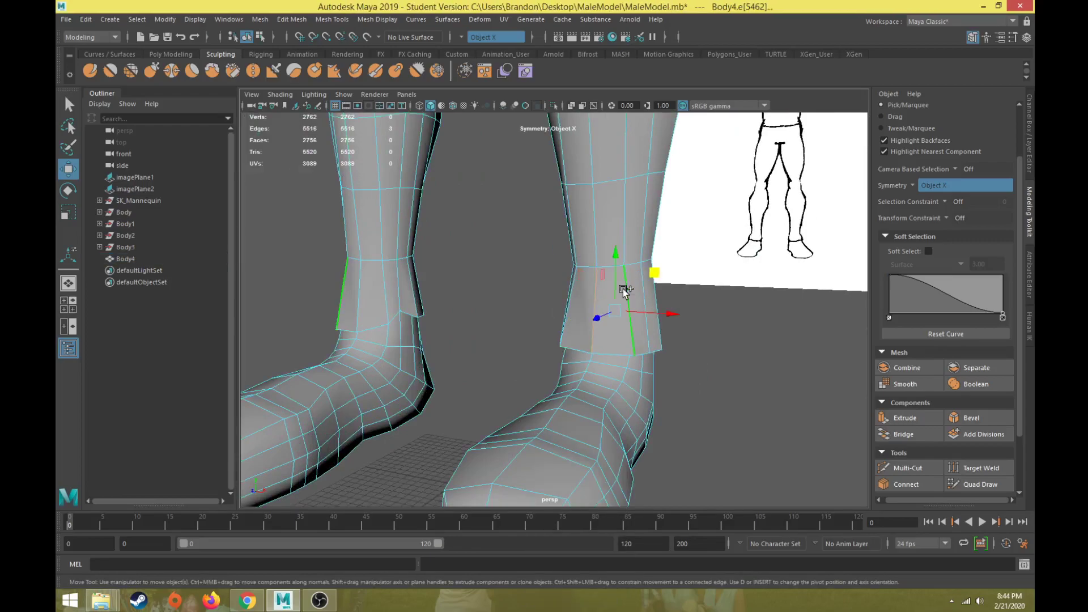
left_click(391, 19)
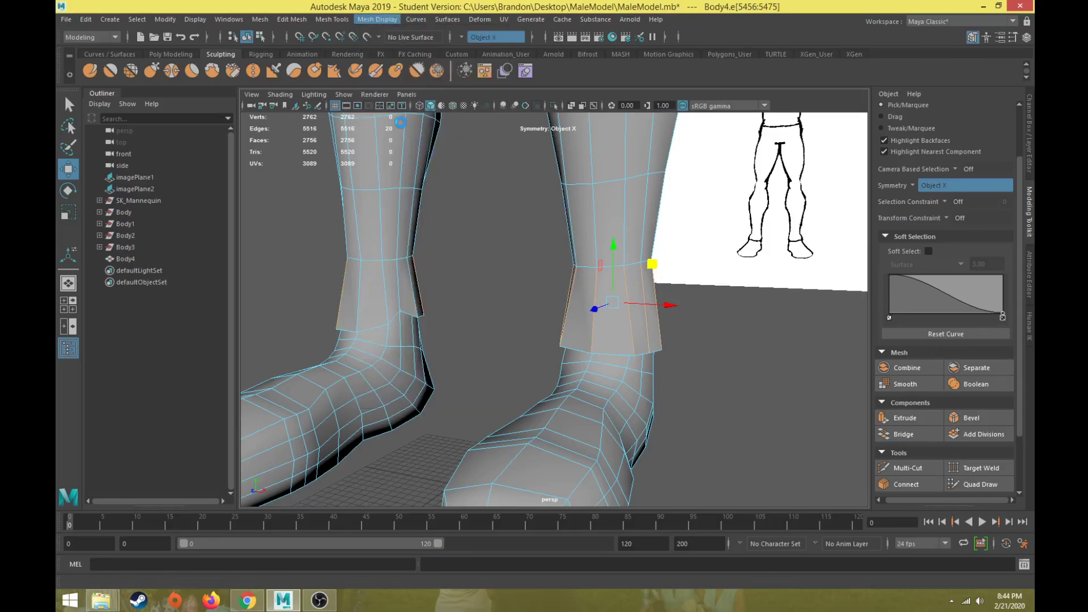
left_click(400, 123)
right_click_drag(487, 222, 564, 190)
left_click_drag(519, 214, 564, 314, "alt")
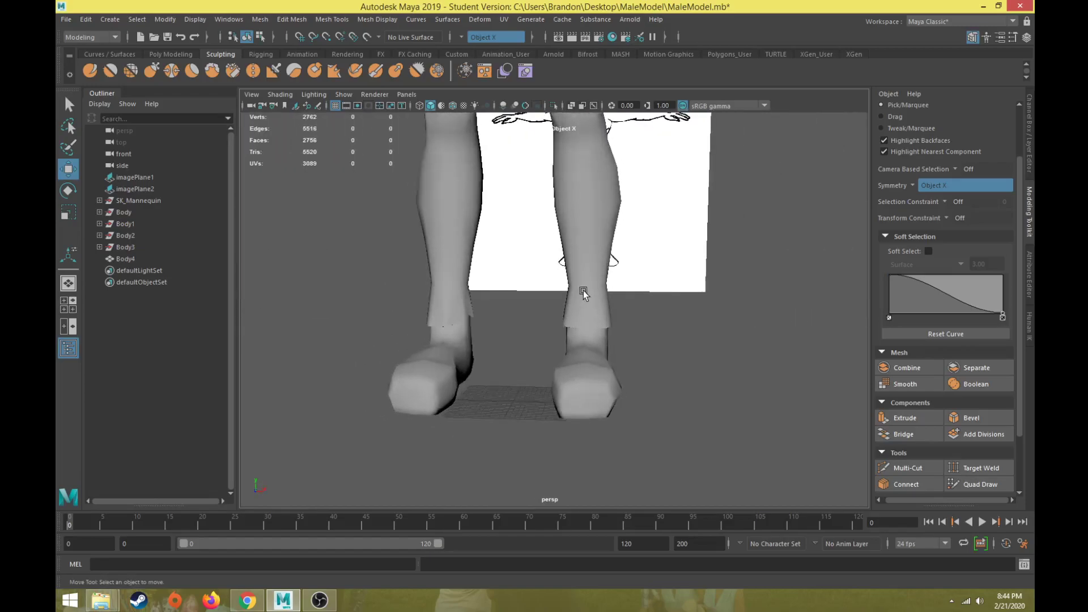
left_click(580, 295)
right_click_drag(586, 276, 578, 252)
double_click(597, 286)
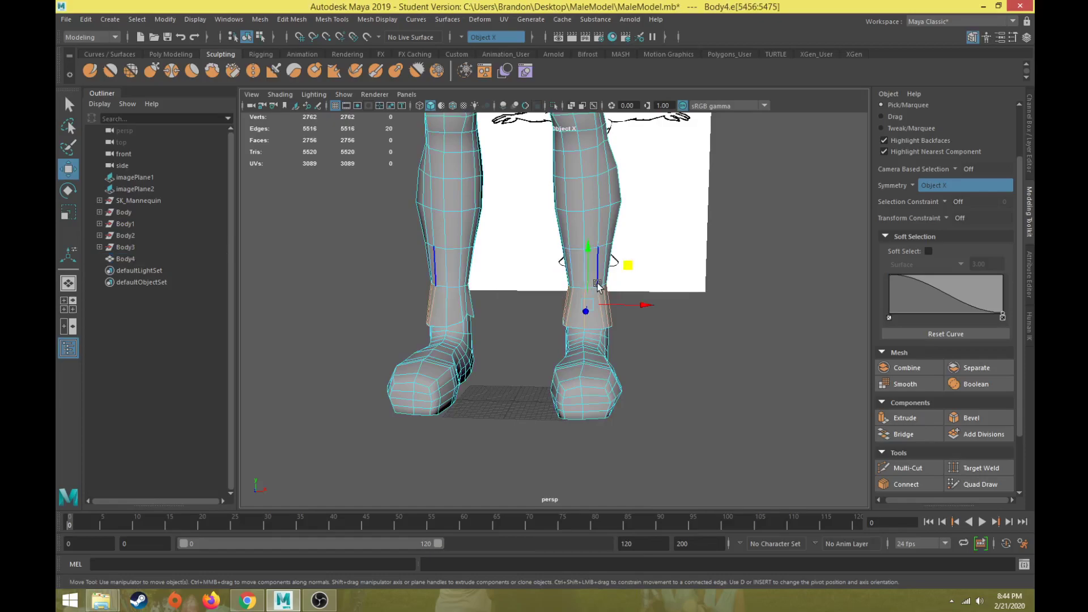
left_click(654, 272)
double_click(589, 288)
key("r")
left_click_drag(589, 288, 507, 225, "alt")
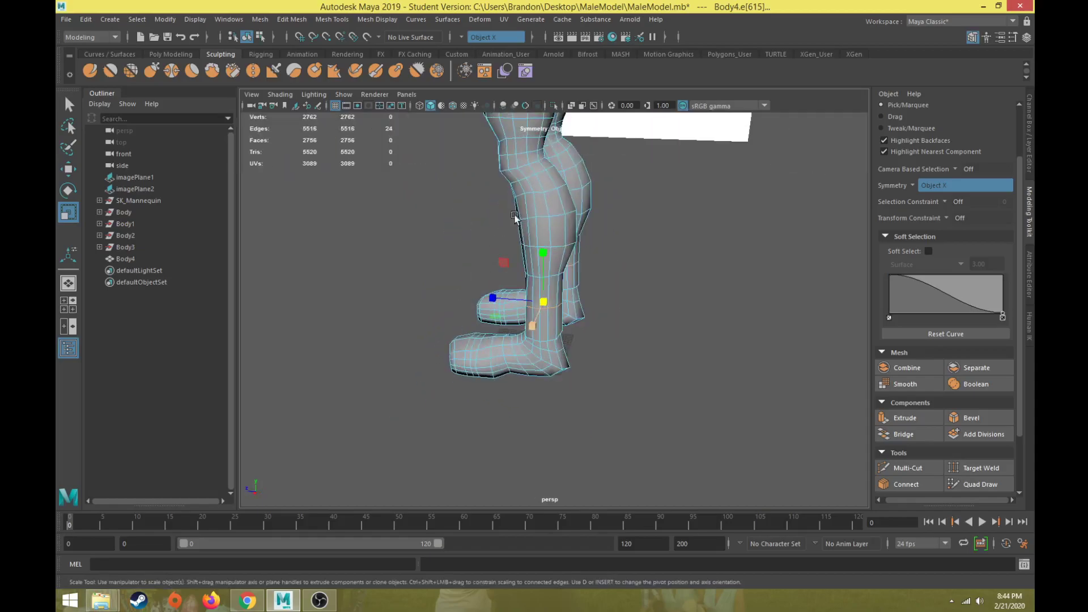
Step: Inspect the whole body model from several angles, checking the trouser cuffs, waistband, torso and arms
right_click_drag(556, 195, 581, 175)
scroll(601, 295, "down", 5)
left_click(624, 357)
left_click_drag(600, 360, 744, 355, "alt")
scroll(616, 343, "down", 5)
left_click_drag(596, 483, 633, 358, "alt")
scroll(643, 371, "up", 5)
left_click(636, 388)
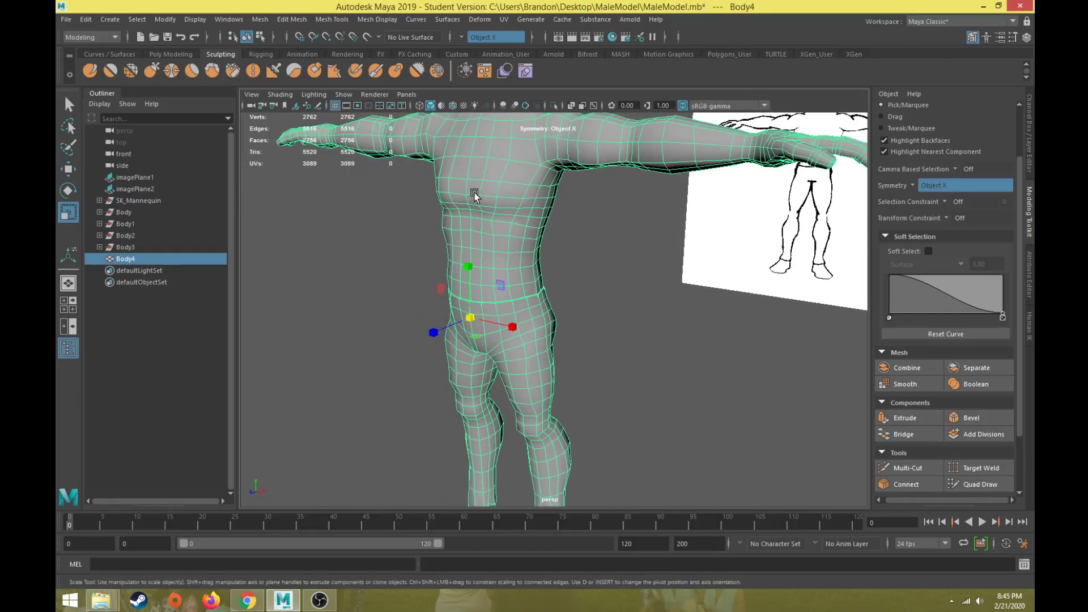
left_click_drag(609, 166, 536, 337, "alt")
left_click(663, 321)
scroll(567, 306, "down", 5)
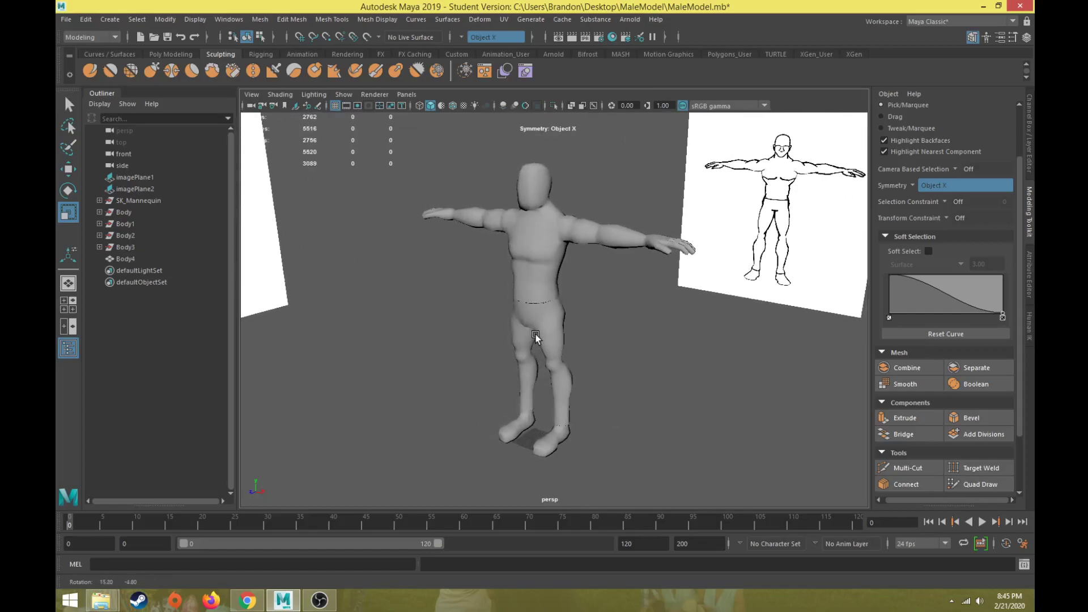